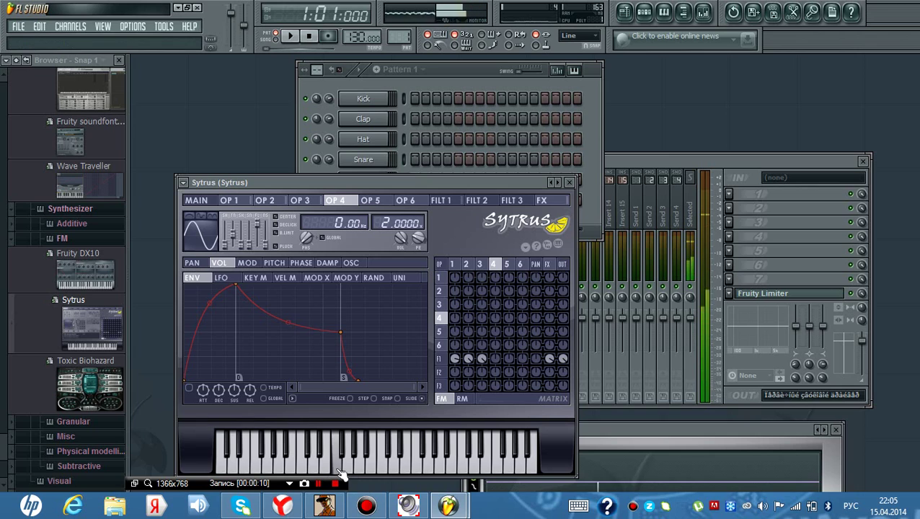
Audition the current Sytrus patch by playing notes around the middle of its on-screen keyboard.
click(329, 469)
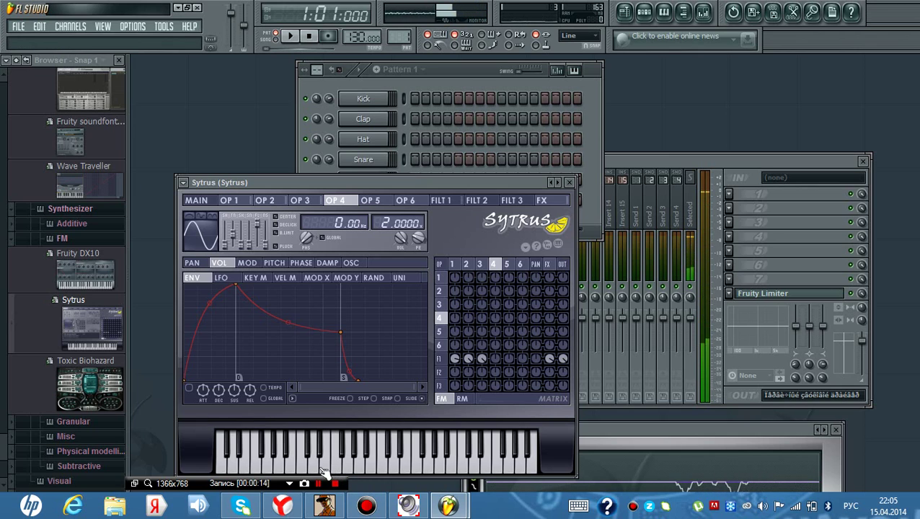
click(315, 466)
click(302, 468)
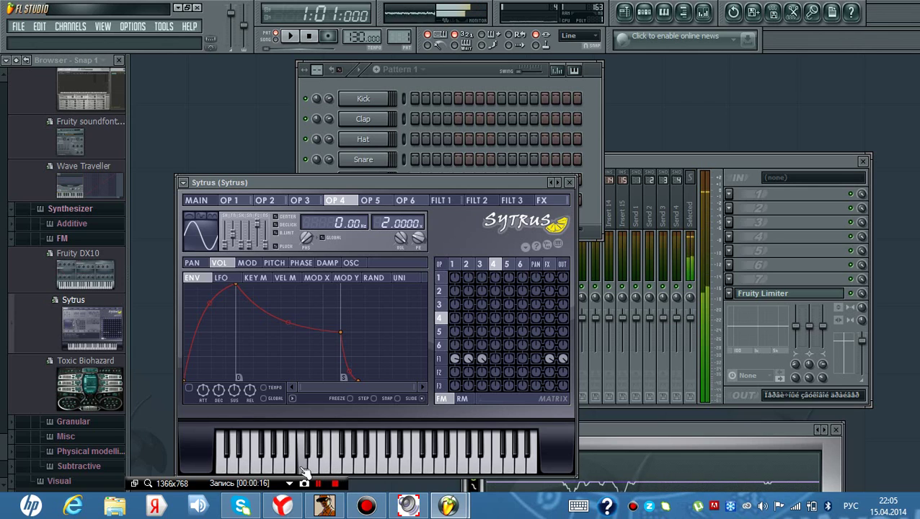
click(315, 465)
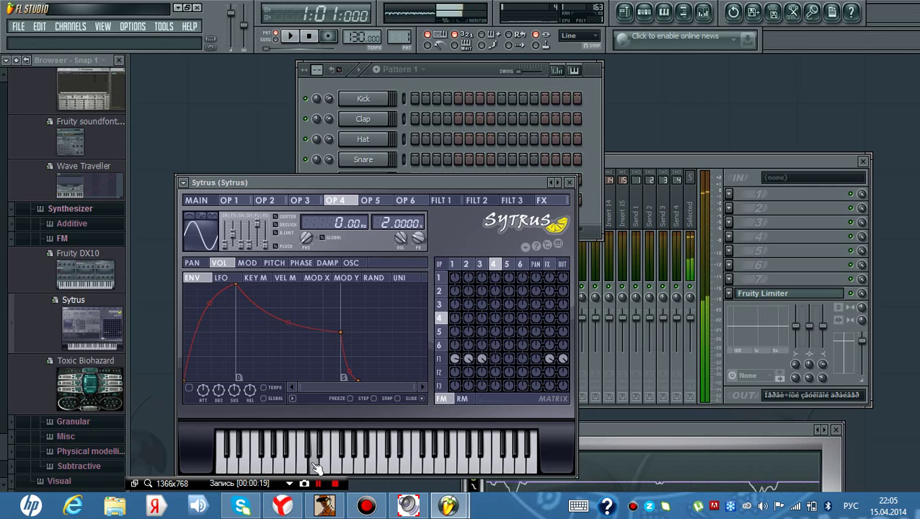
click(348, 468)
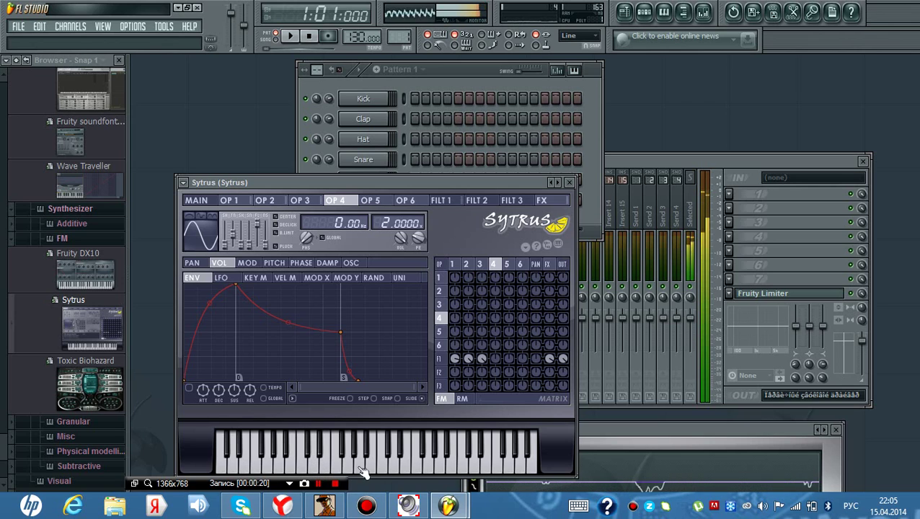
click(374, 469)
click(364, 470)
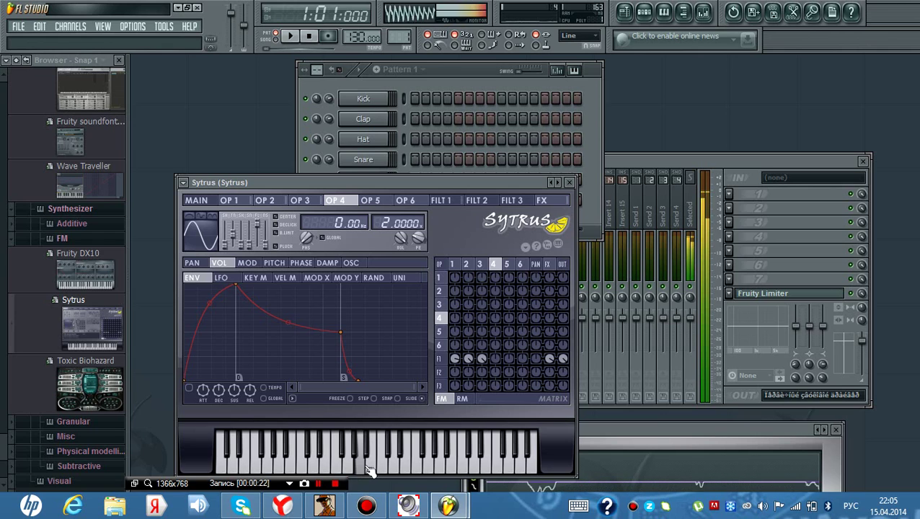
click(346, 469)
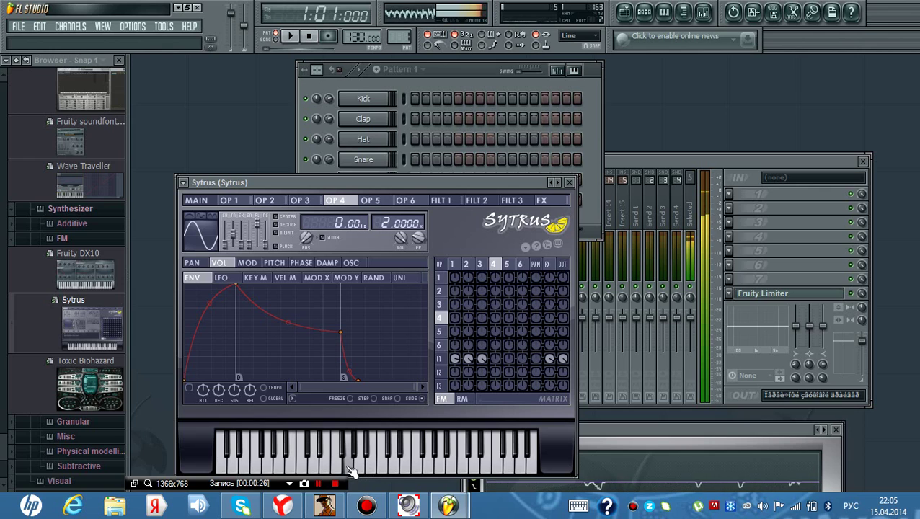
drag(345, 468, 370, 473)
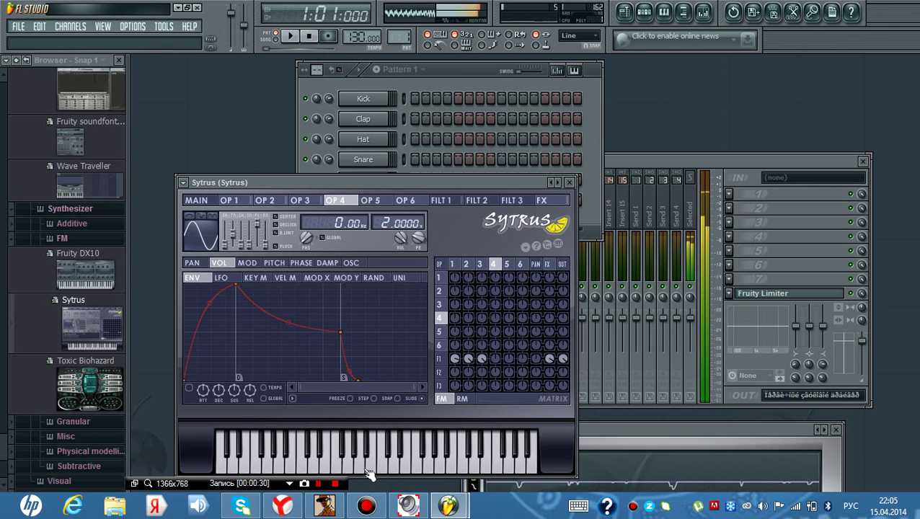
click(372, 470)
click(348, 470)
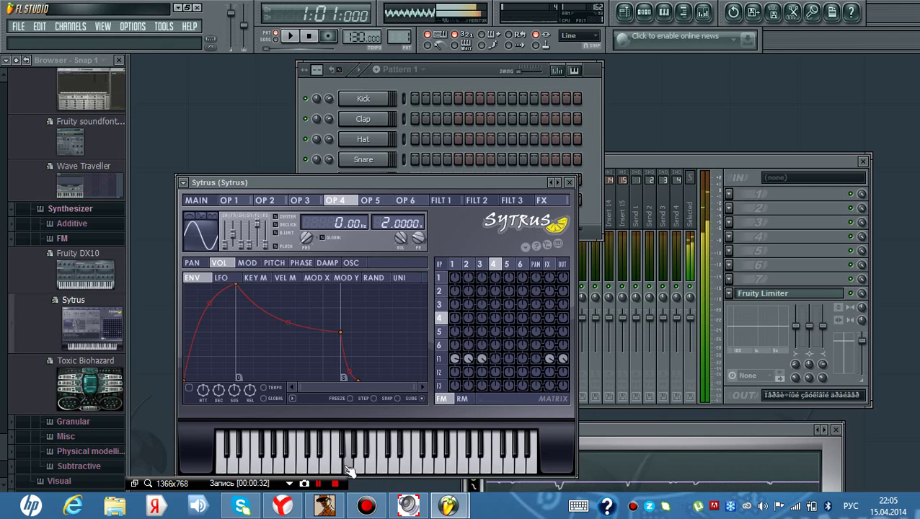
drag(354, 470, 329, 470)
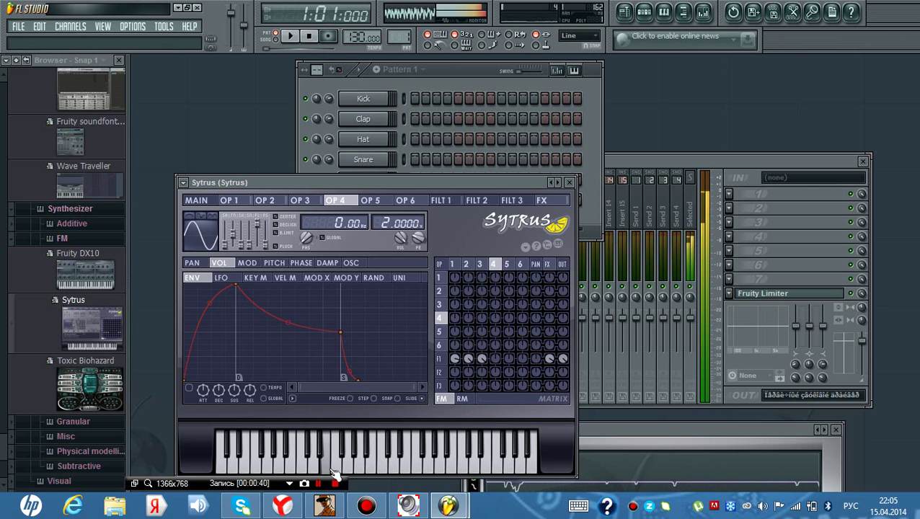
Lower the computer's playback volume to 48.
key(XF86AudioLowerVolume)
key(XF86AudioLowerVolume)
key(XF86AudioLowerVolume)
key(XF86AudioLowerVolume)
key(XF86AudioLowerVolume)
key(XF86AudioLowerVolume)
key(XF86AudioLowerVolume)
key(XF86AudioLowerVolume)
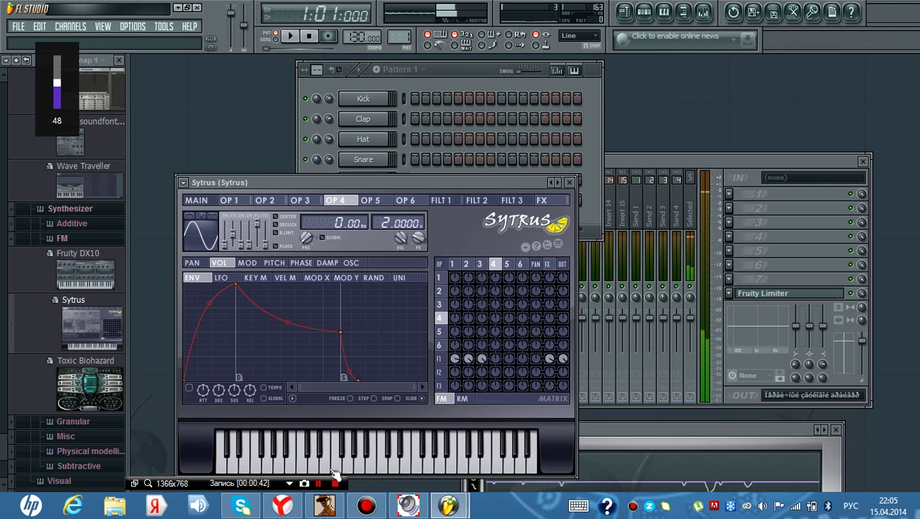
Compare how the Sytrus patch sounds across registers by playing middle, high and low notes on its keyboard.
drag(332, 471, 364, 474)
click(373, 468)
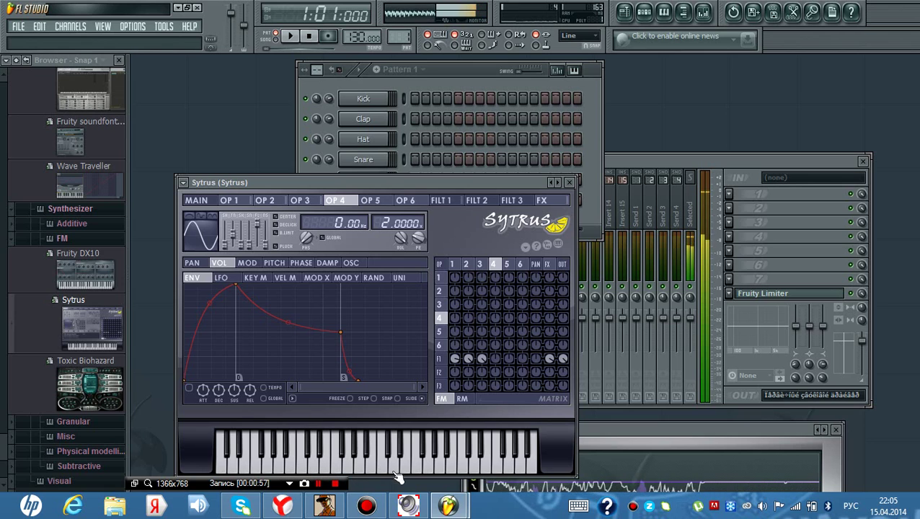
click(427, 474)
click(401, 476)
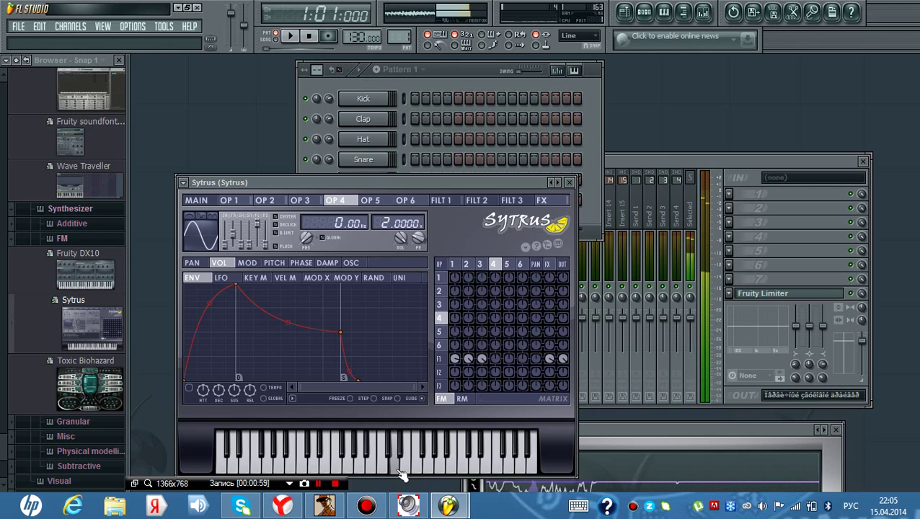
click(533, 462)
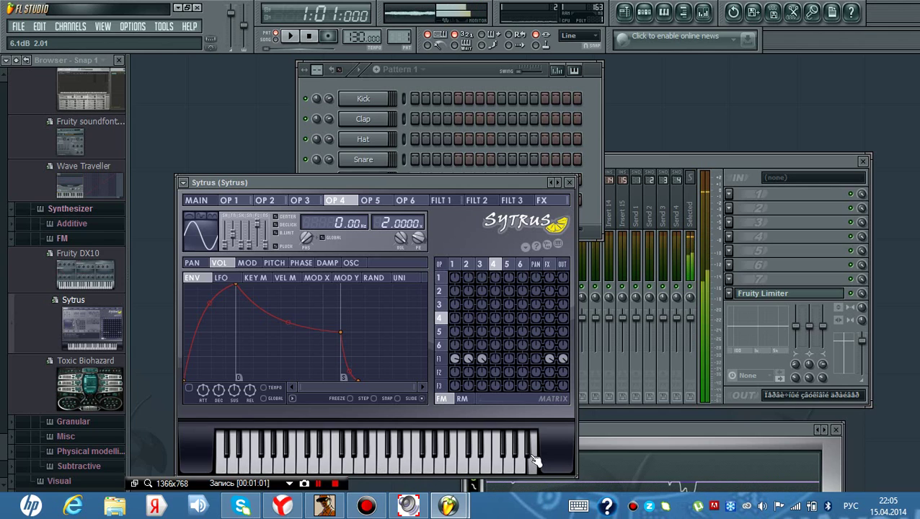
click(417, 461)
click(365, 475)
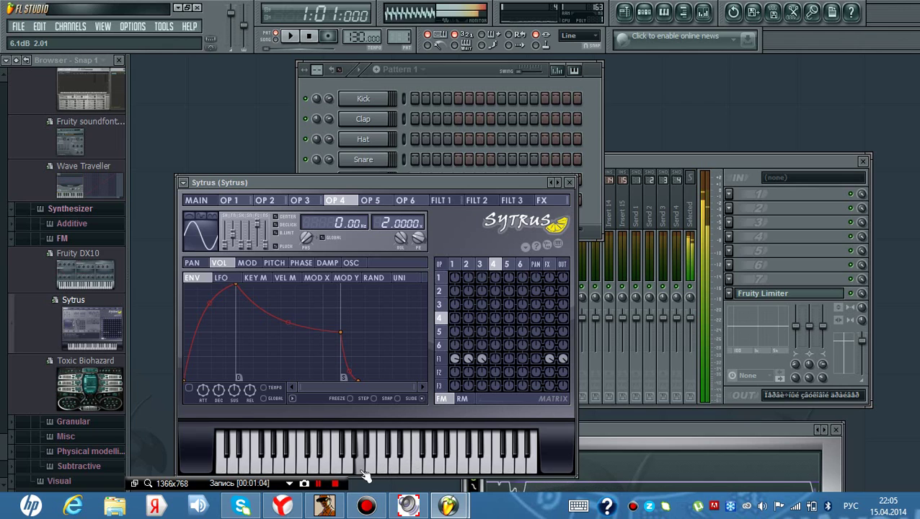
click(497, 462)
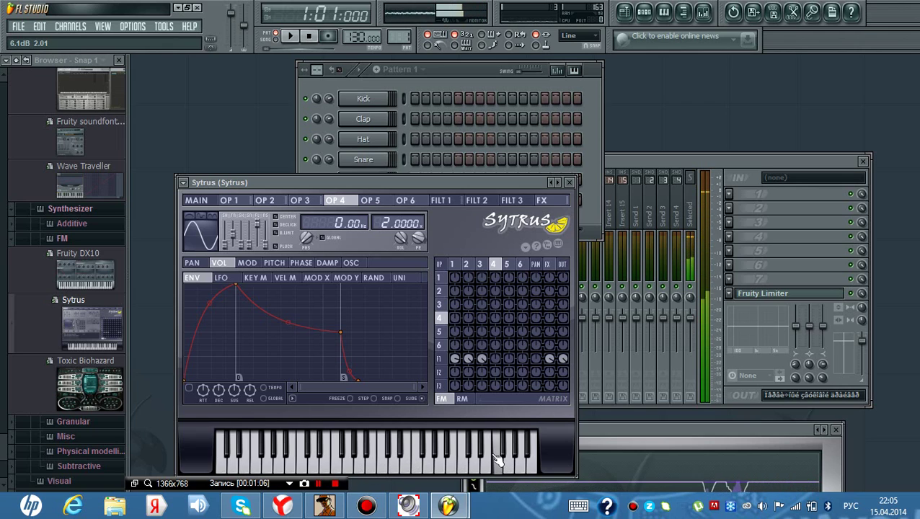
click(365, 467)
click(291, 469)
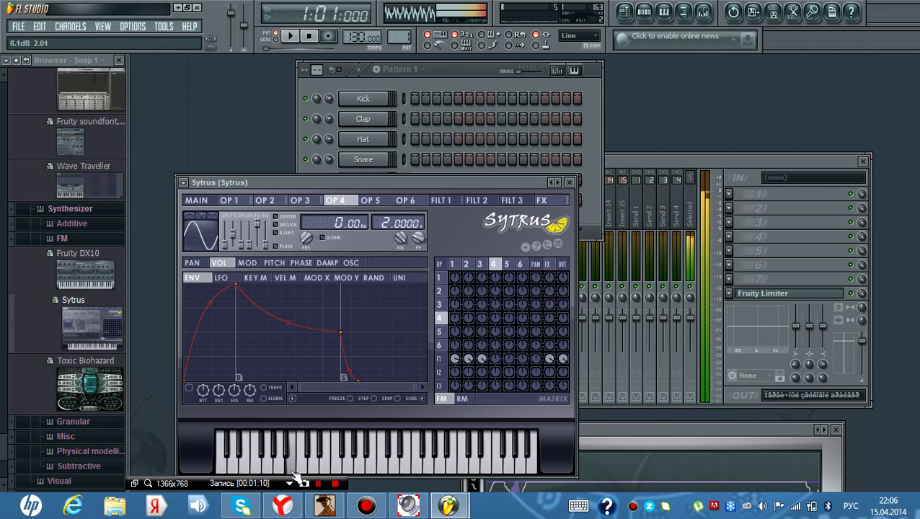
Listen to the Sytrus patch on a run of neighbouring notes in the keyboard's middle register.
click(336, 472)
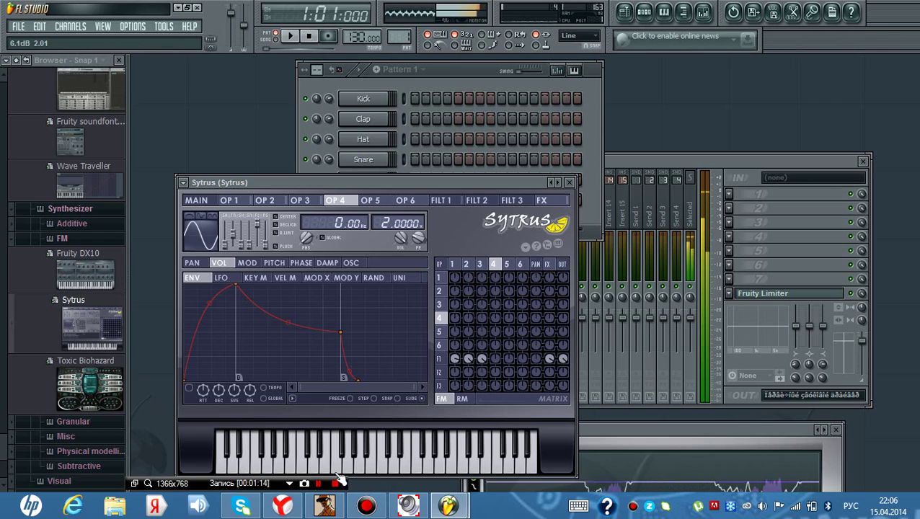
click(371, 472)
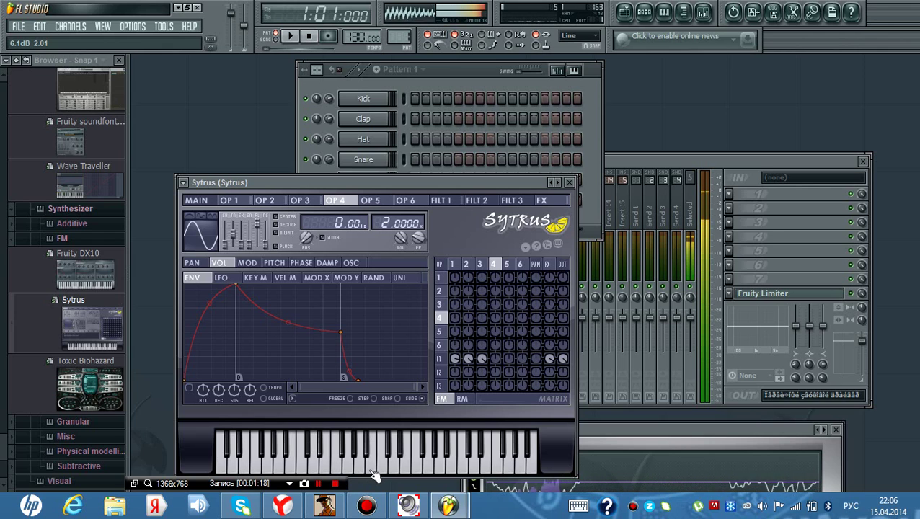
click(351, 465)
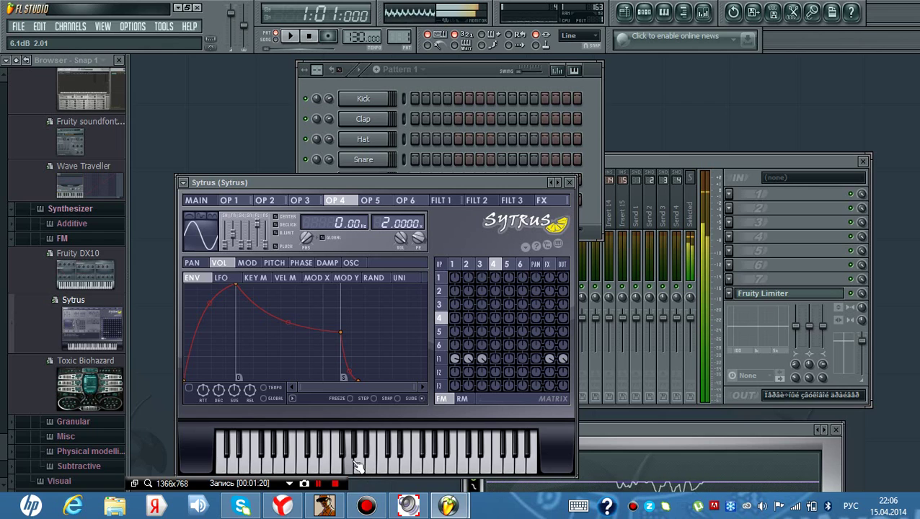
click(362, 461)
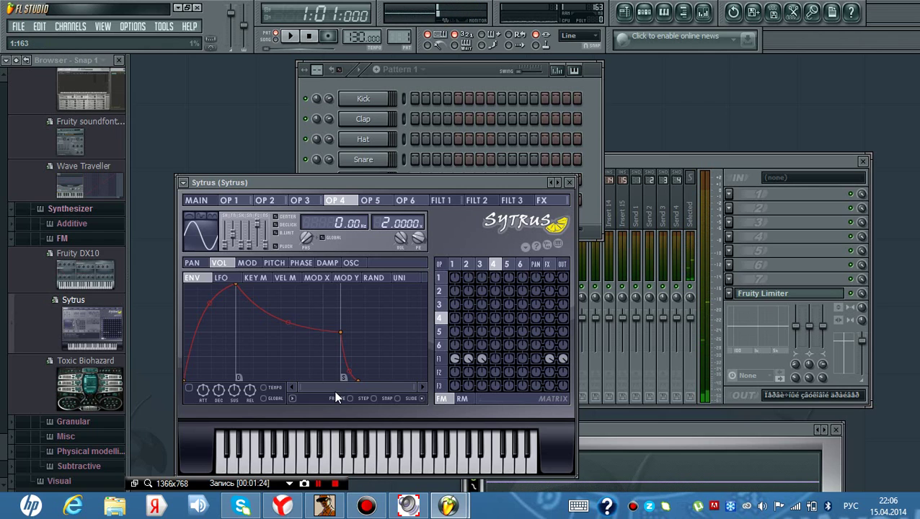
click(370, 461)
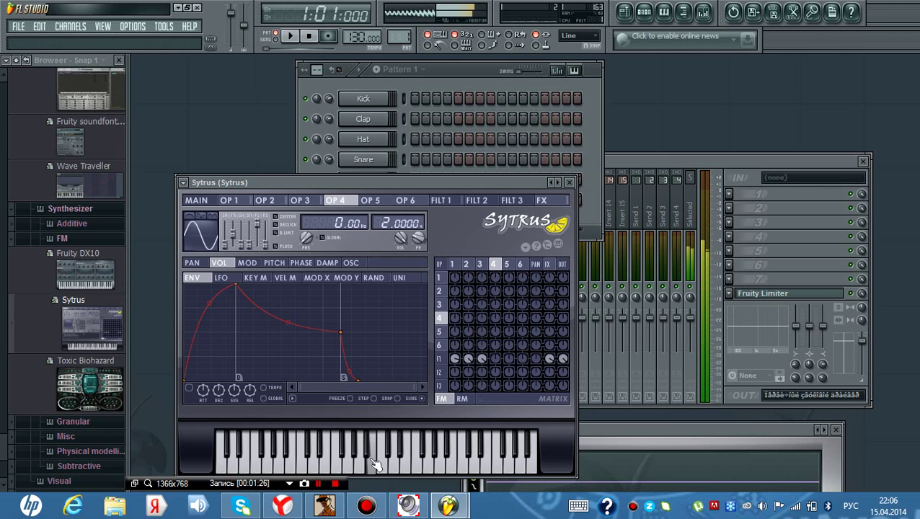
click(361, 463)
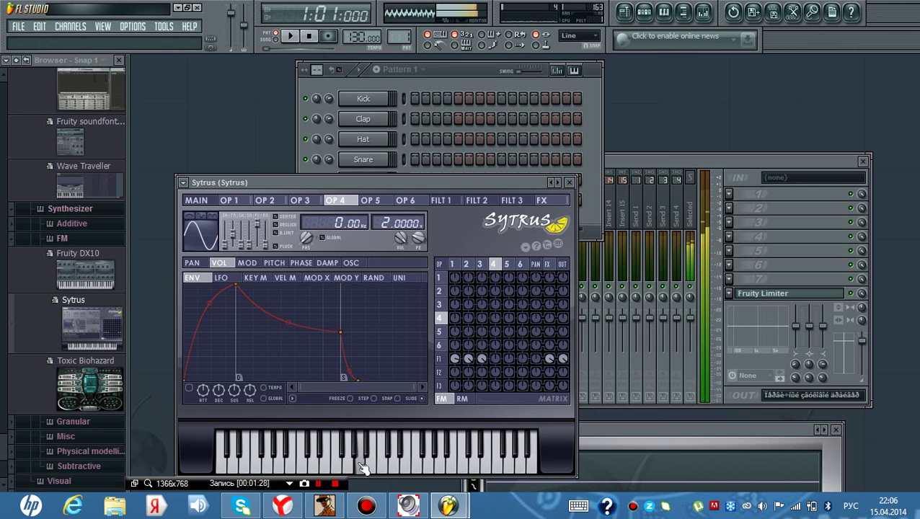
click(384, 462)
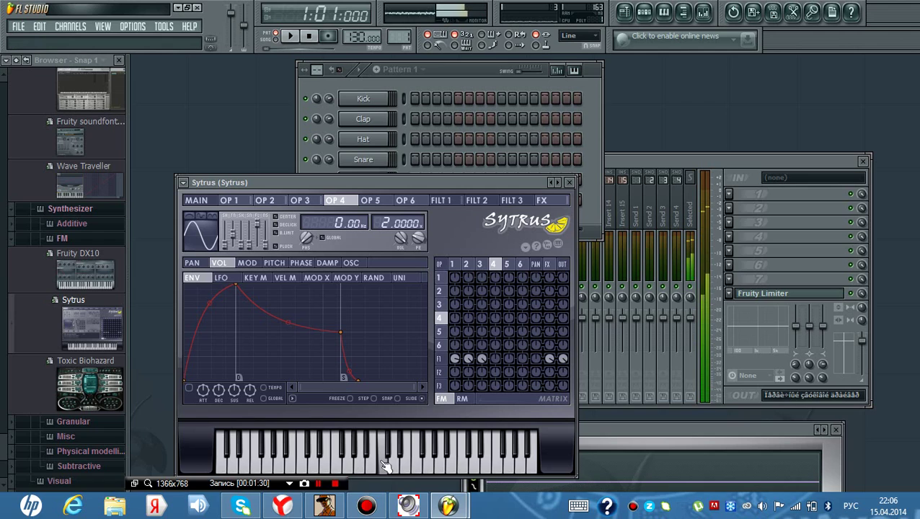
click(363, 460)
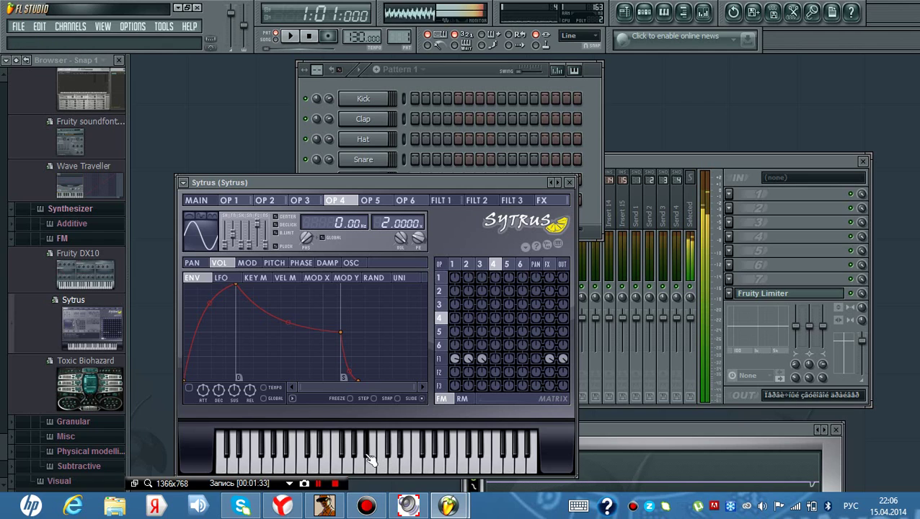
click(328, 465)
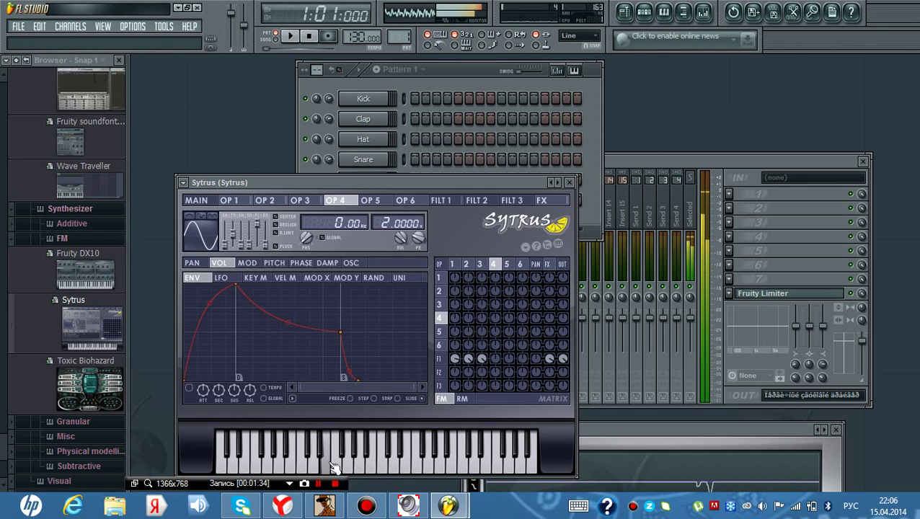
click(352, 468)
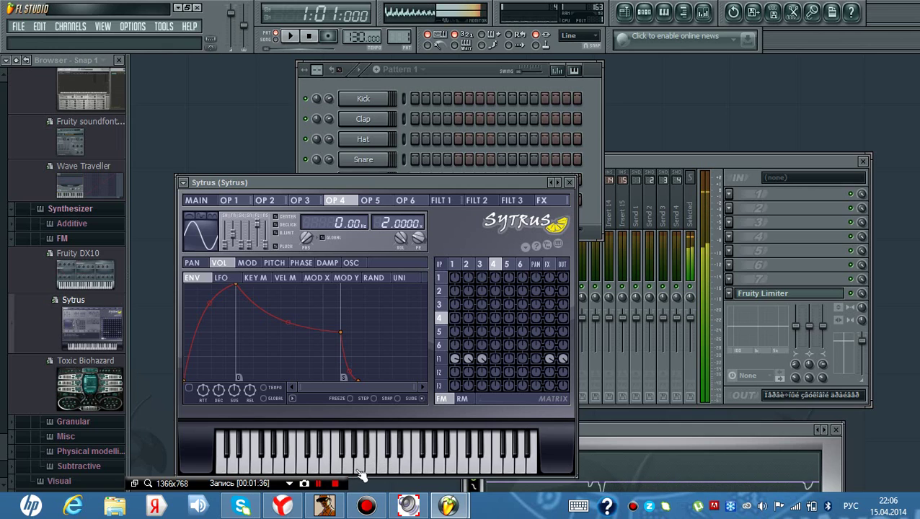
click(359, 473)
click(367, 473)
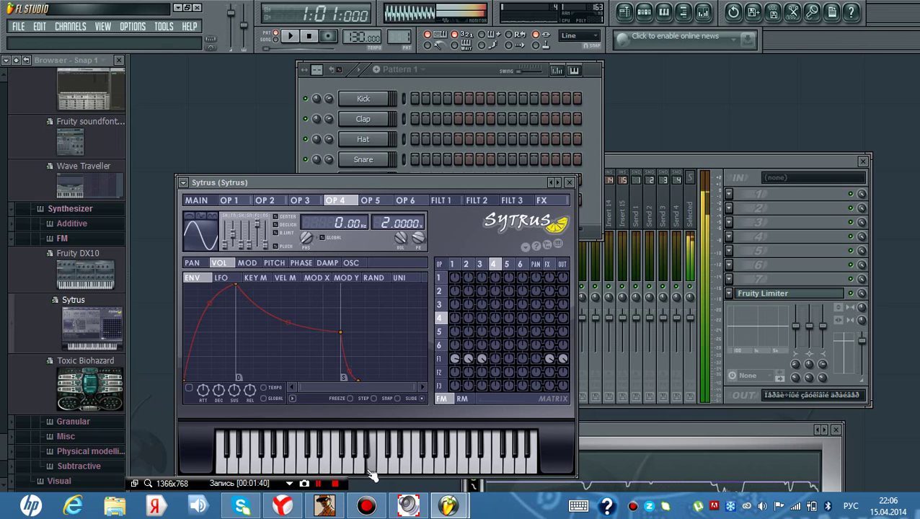
click(364, 471)
click(355, 473)
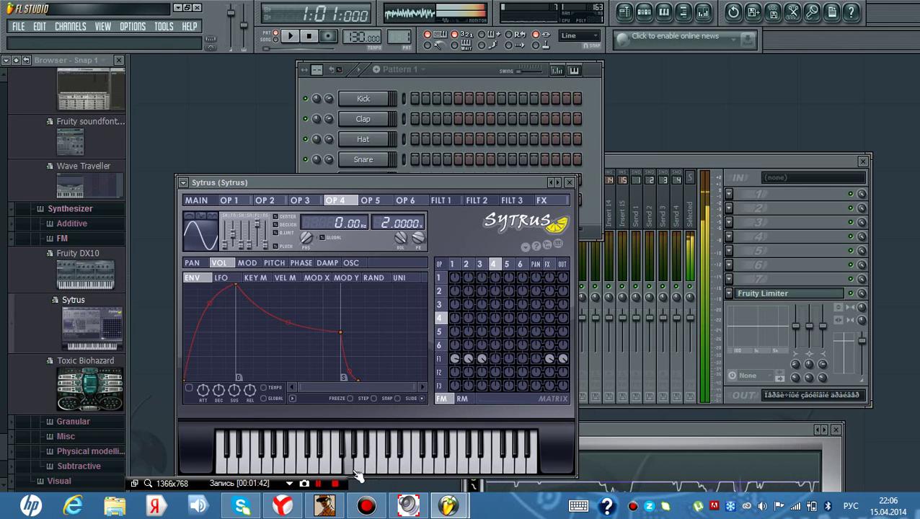
click(357, 473)
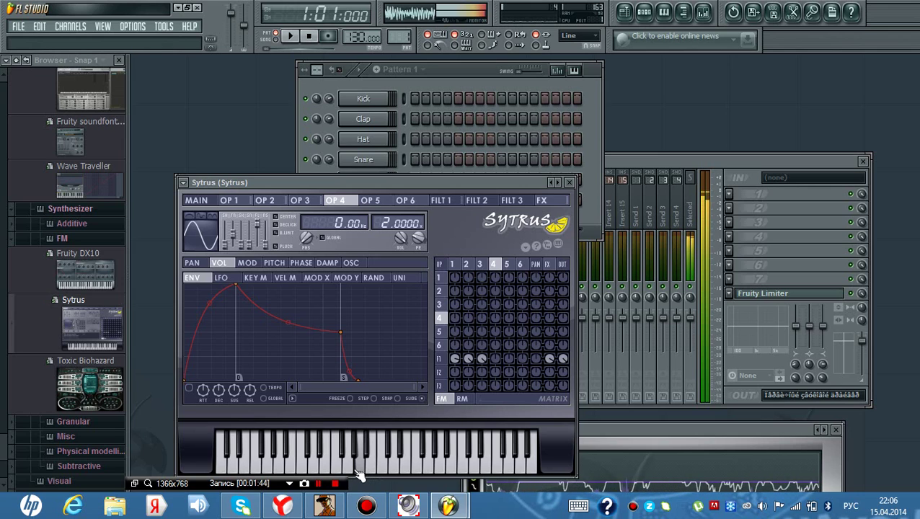
click(356, 473)
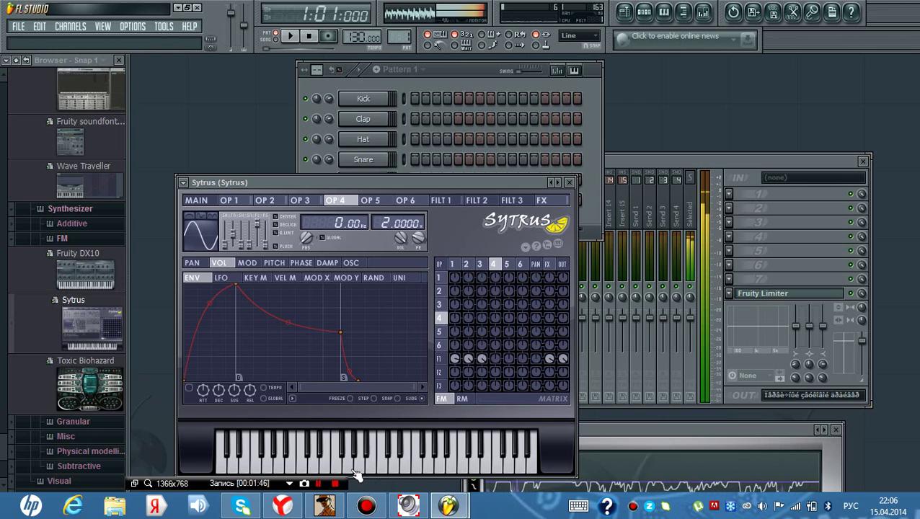
click(333, 473)
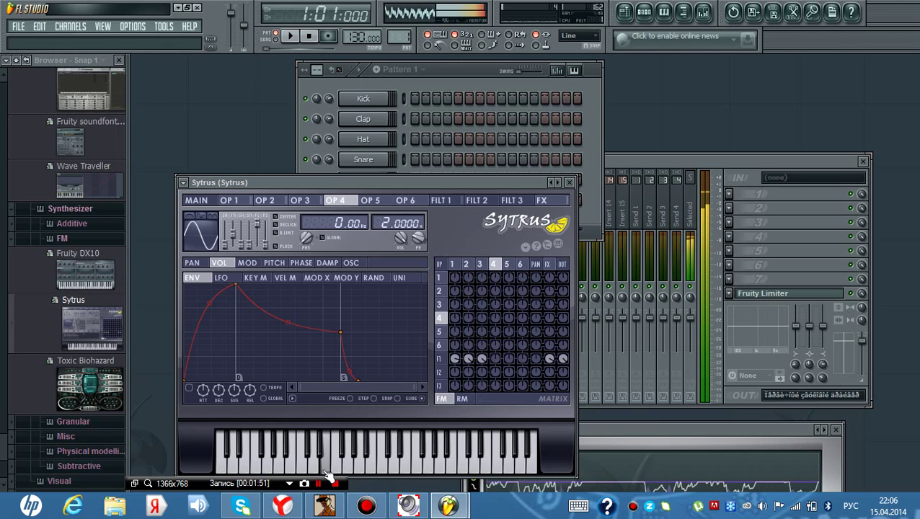
click(323, 473)
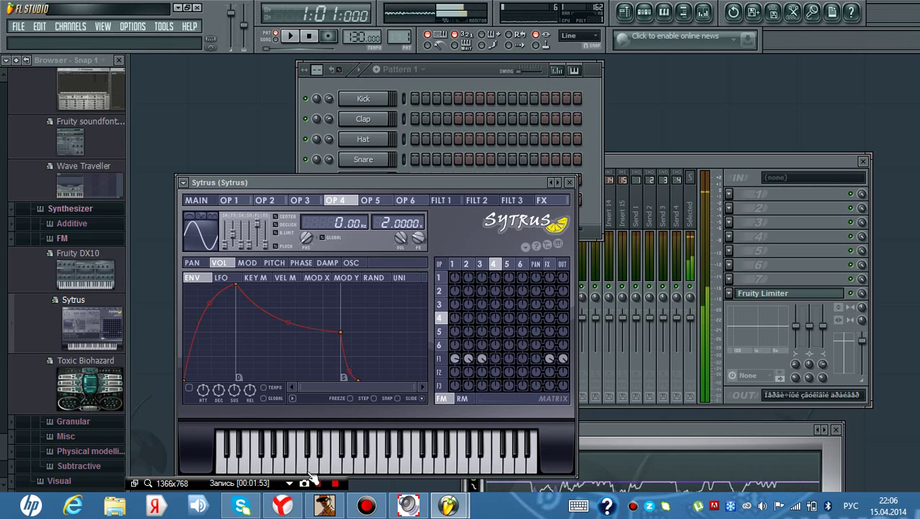
click(309, 475)
click(313, 472)
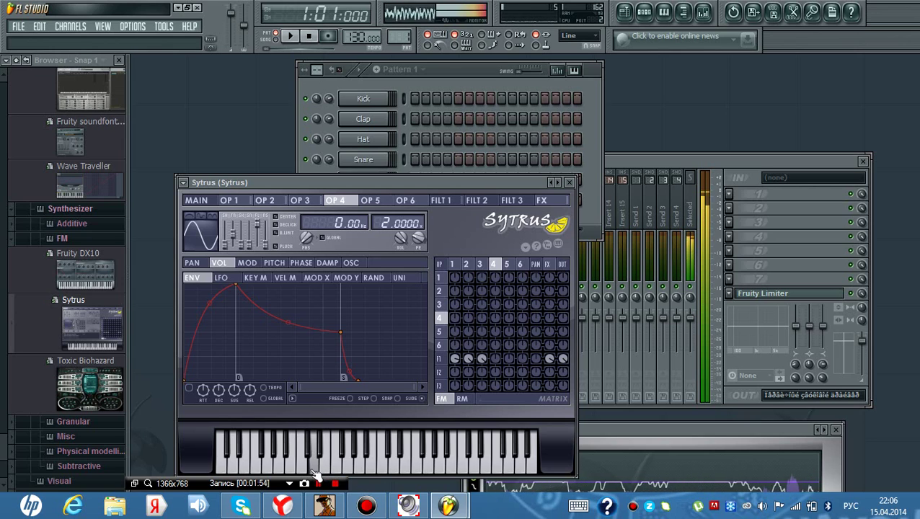
click(328, 474)
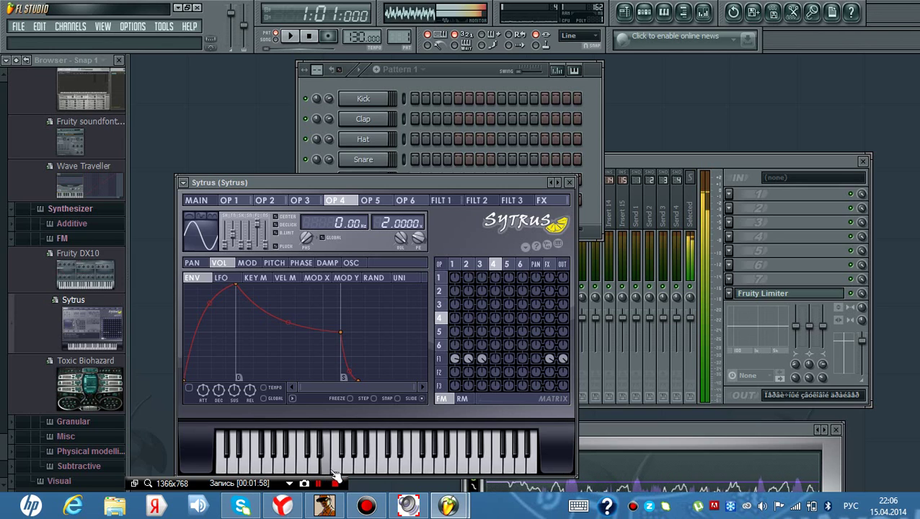
click(336, 473)
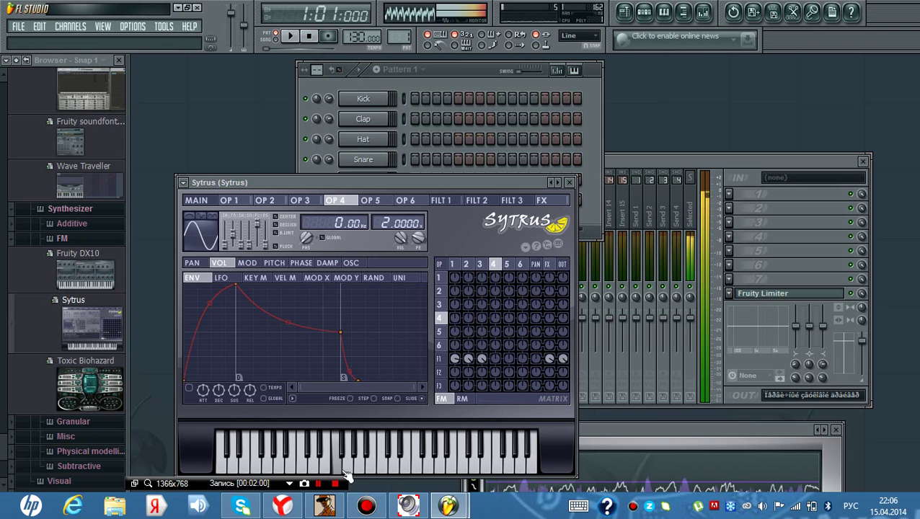
Audition the Sytrus patch with a few middle-register notes, a climb into the high register and a return toward the middle.
click(352, 477)
click(359, 474)
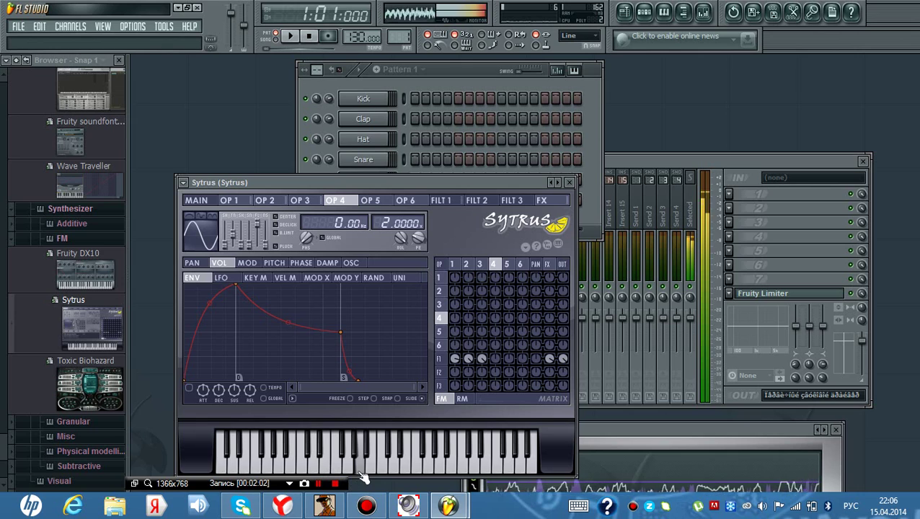
click(352, 477)
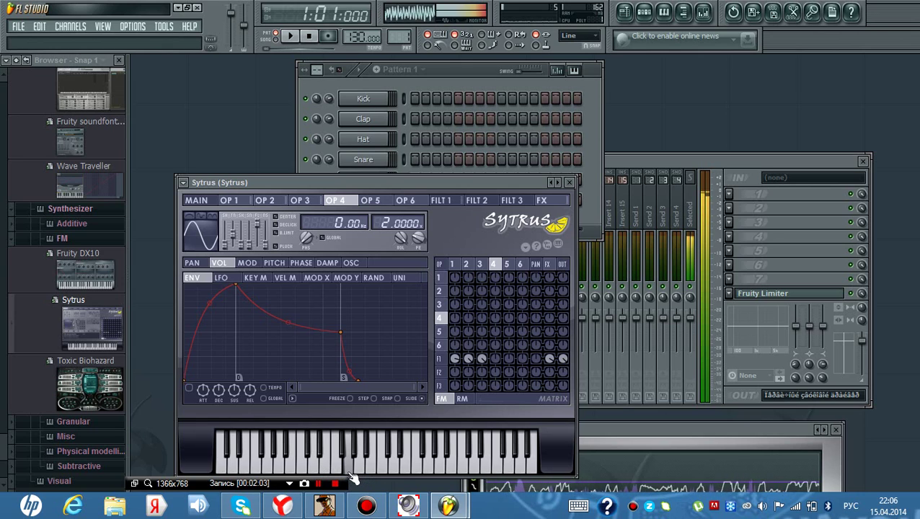
click(395, 474)
click(462, 456)
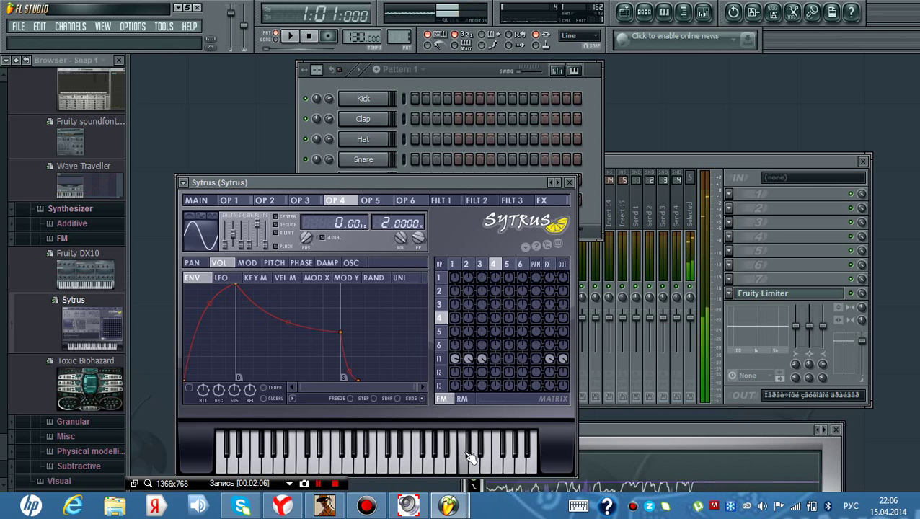
click(442, 456)
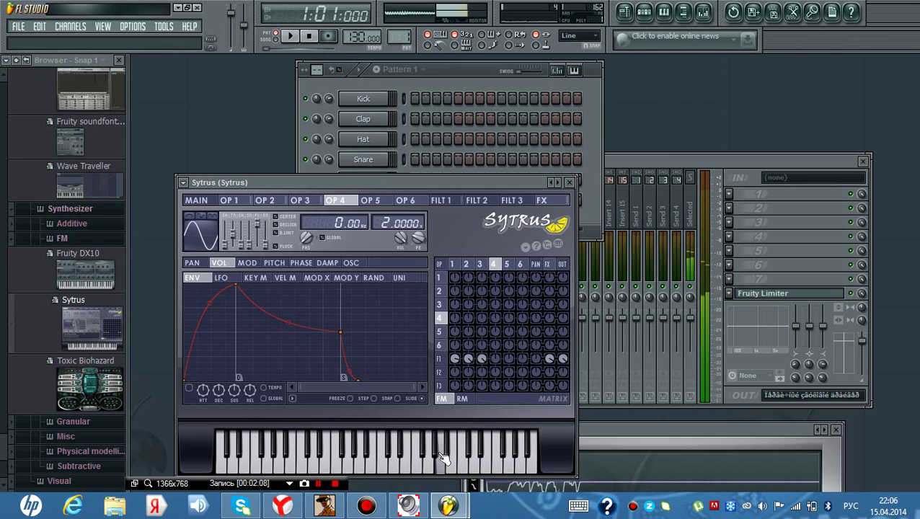
click(384, 468)
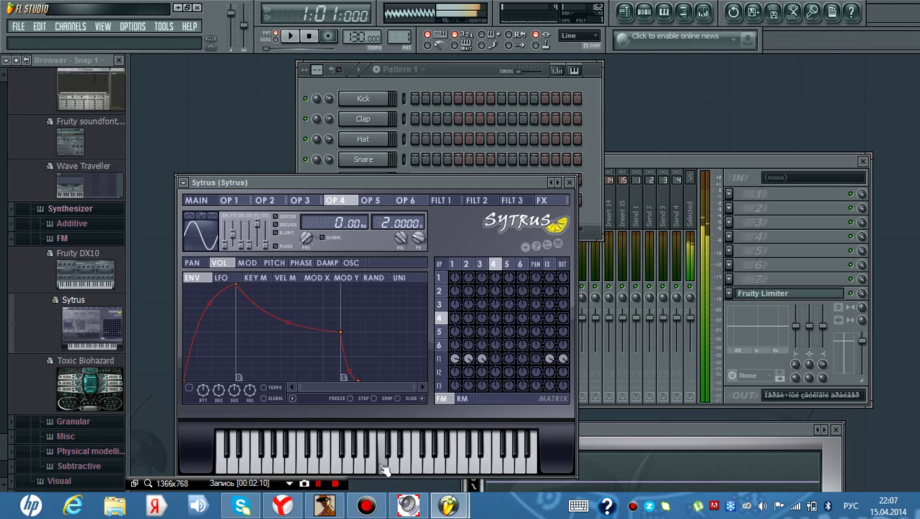
Sound two adjacent middle notes of the Sytrus keyboard several times each to hear the patch on repeated notes.
click(360, 470)
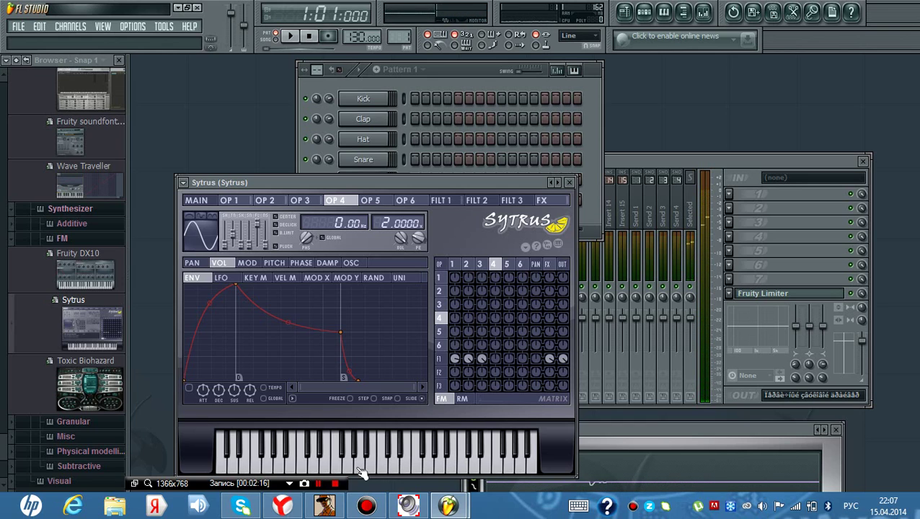
click(361, 470)
click(361, 470)
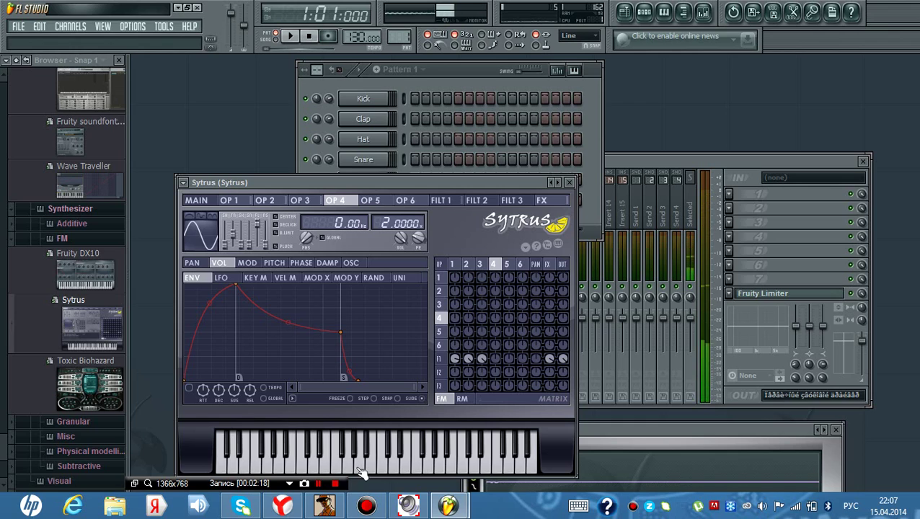
click(361, 470)
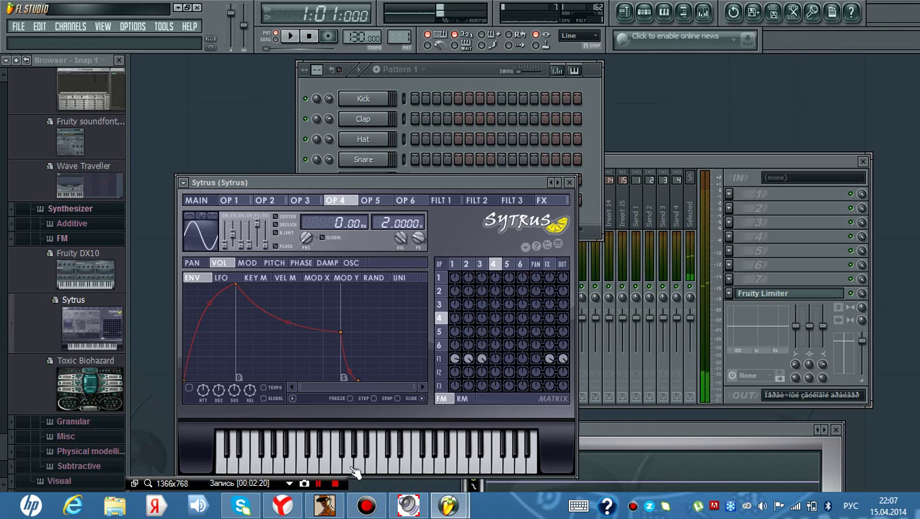
click(353, 470)
click(353, 470)
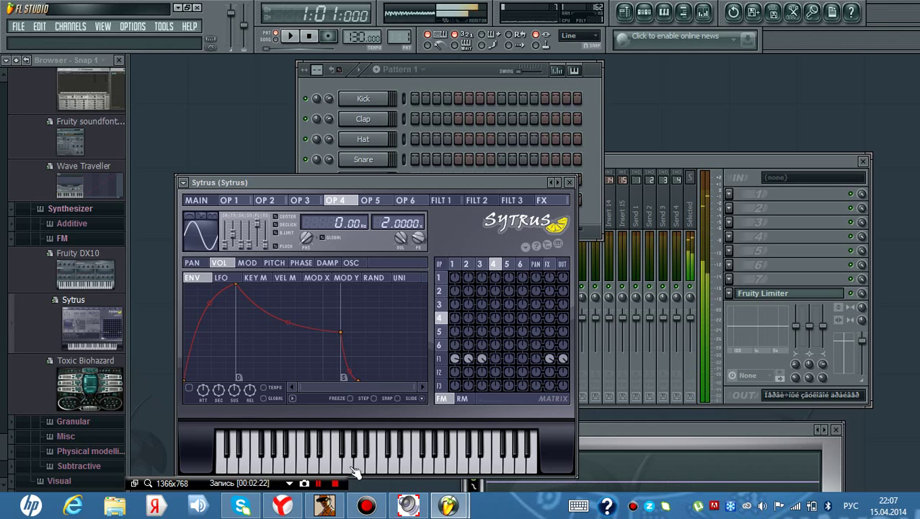
click(353, 470)
Play a short melody back and forth over neighbouring white keys in the middle of the Sytrus keyboard.
click(337, 469)
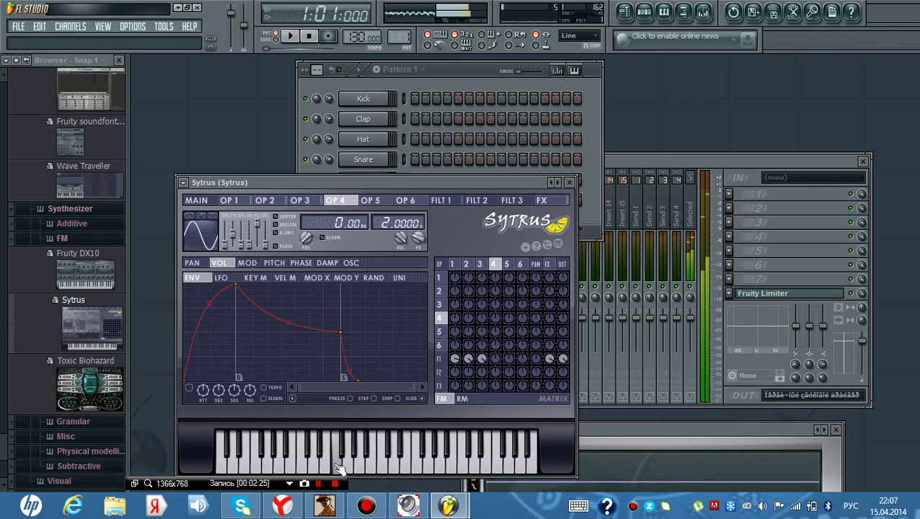
click(347, 468)
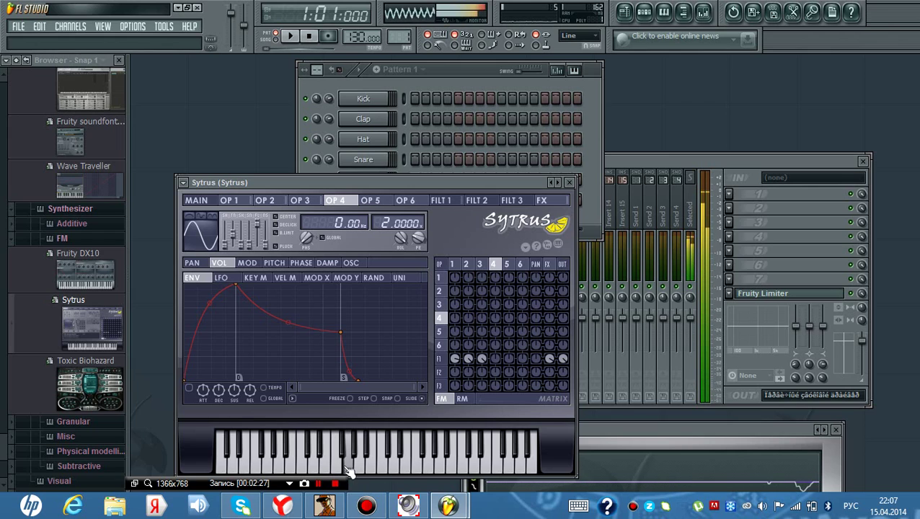
click(343, 470)
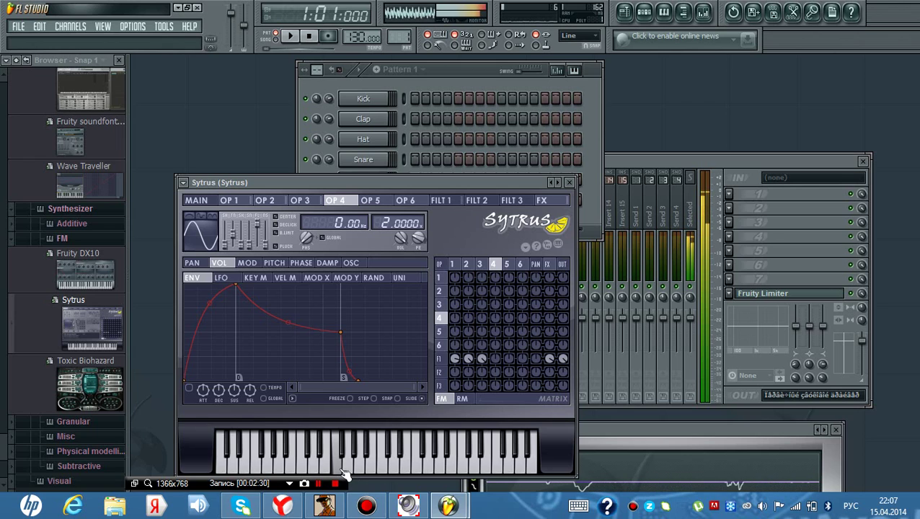
click(347, 470)
click(359, 467)
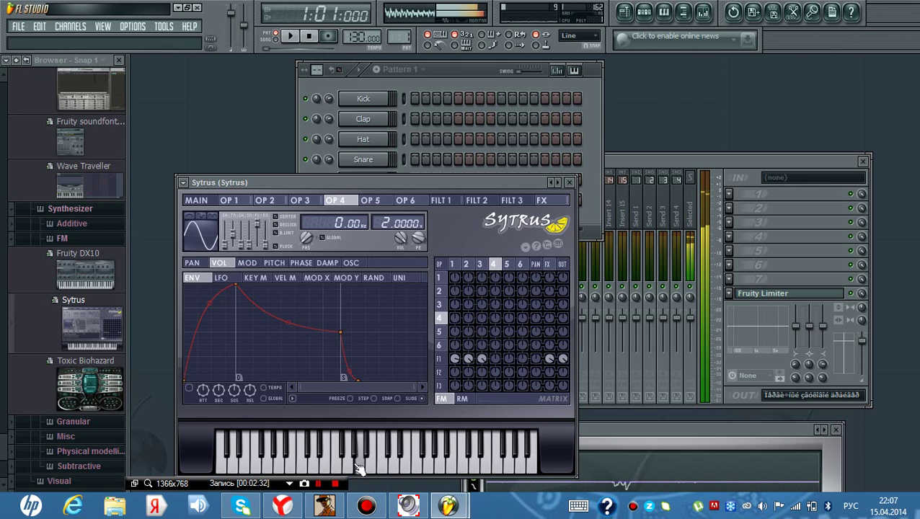
click(356, 468)
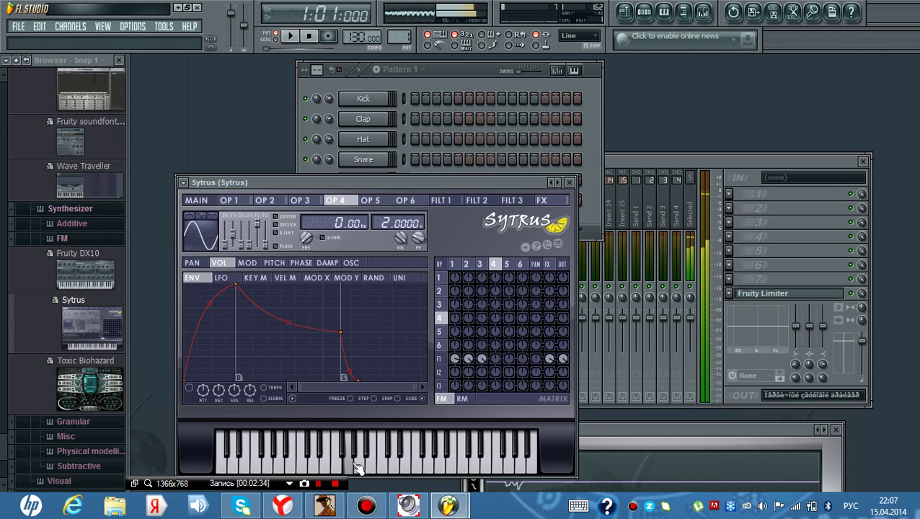
click(344, 469)
click(333, 468)
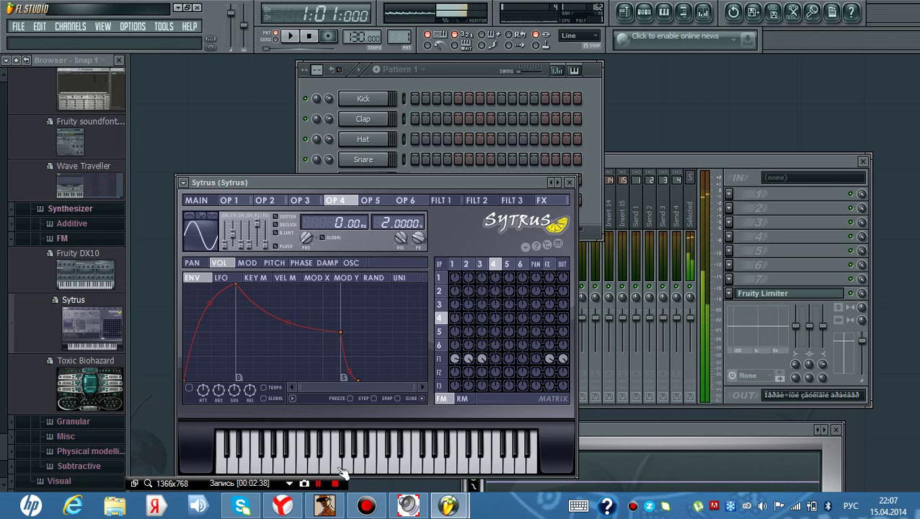
click(347, 468)
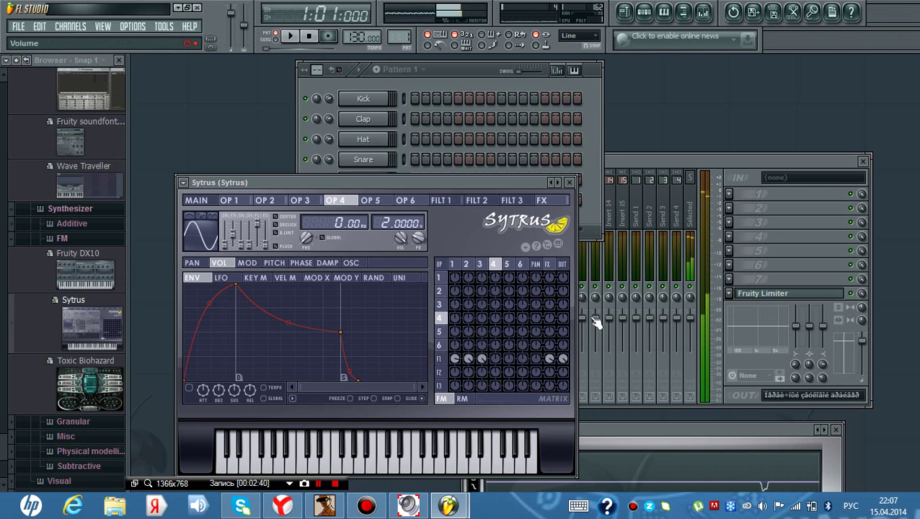
Lower the mixer volume of Insert 13 to about 63% (-9.0 dB) and test the patch with two middle notes.
drag(595, 318, 595, 331)
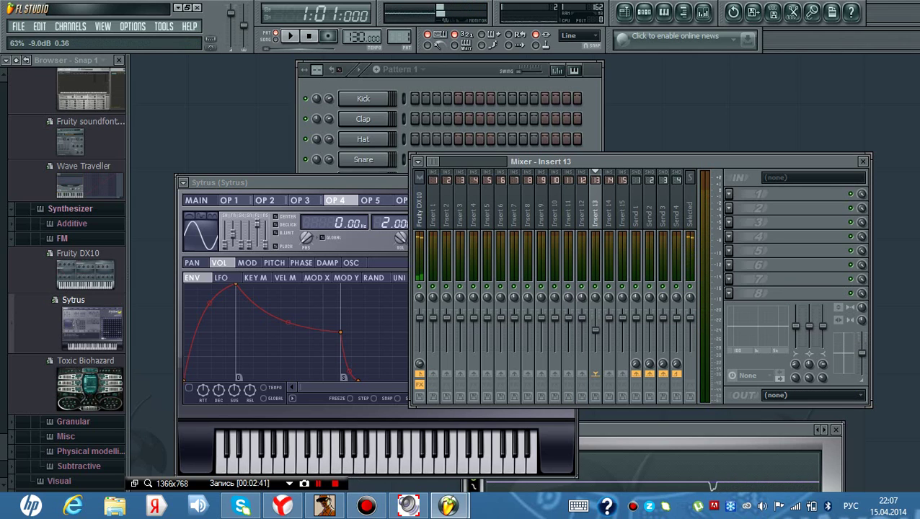
click(330, 470)
click(338, 468)
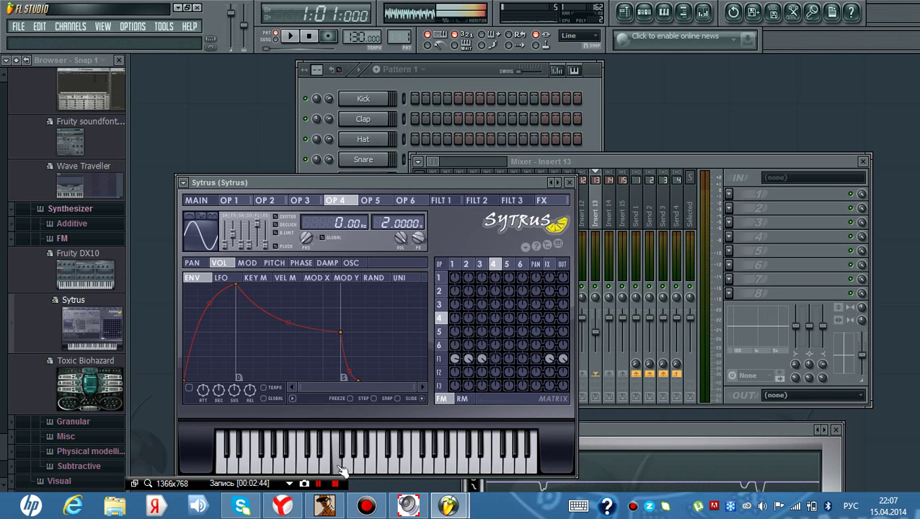
Listen to the Sytrus patch on a descending run of middle-register notes followed by an ascending one.
click(373, 467)
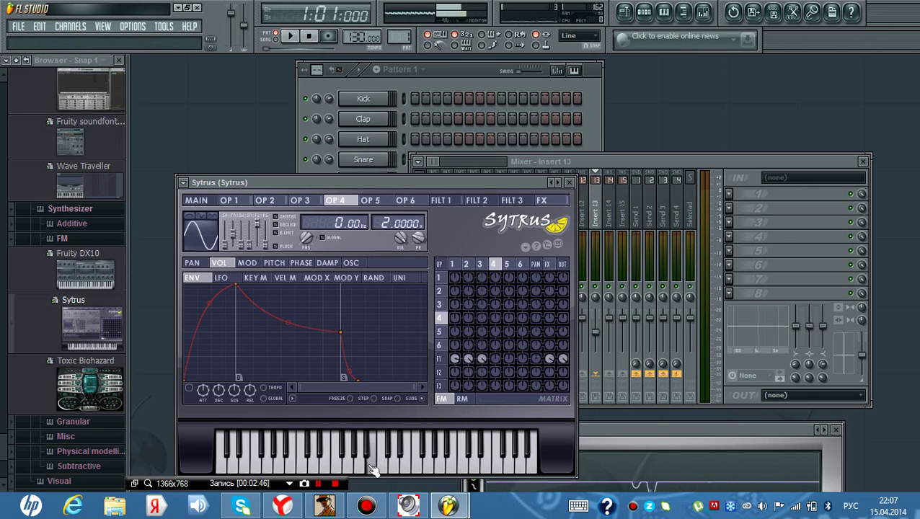
click(363, 468)
click(354, 470)
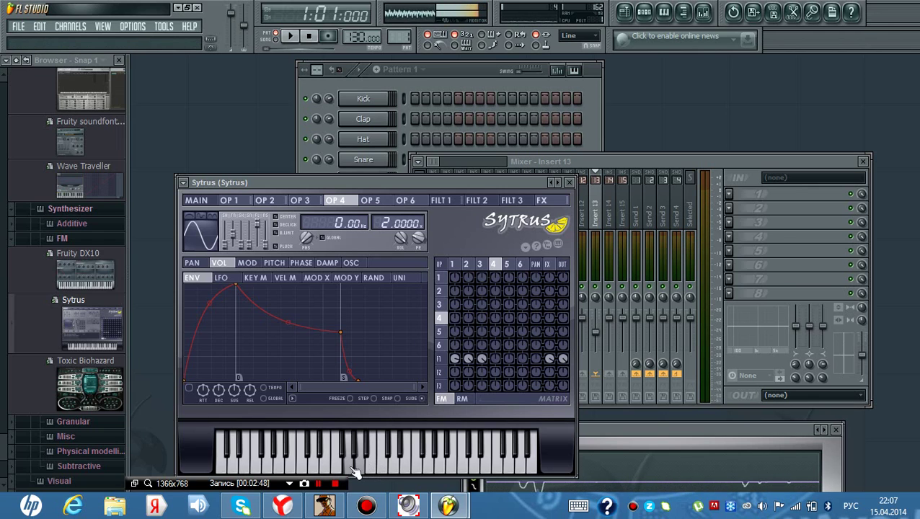
click(345, 468)
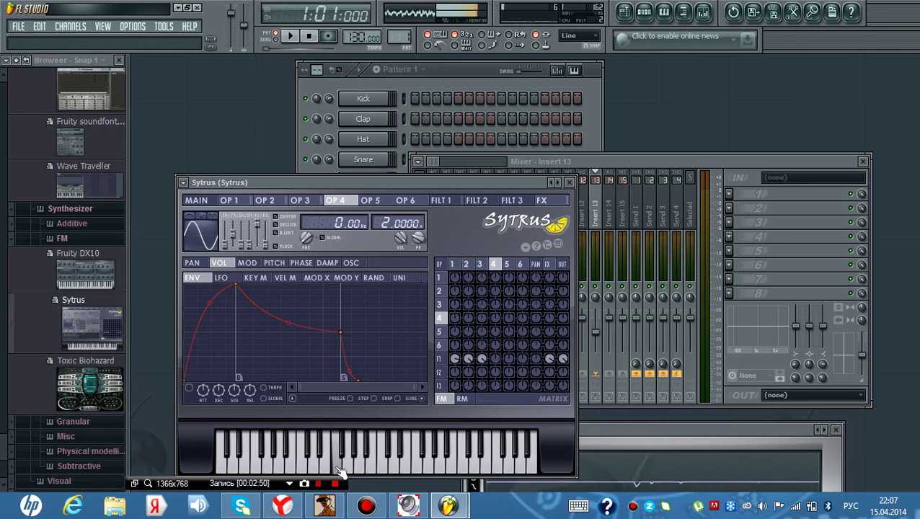
click(325, 470)
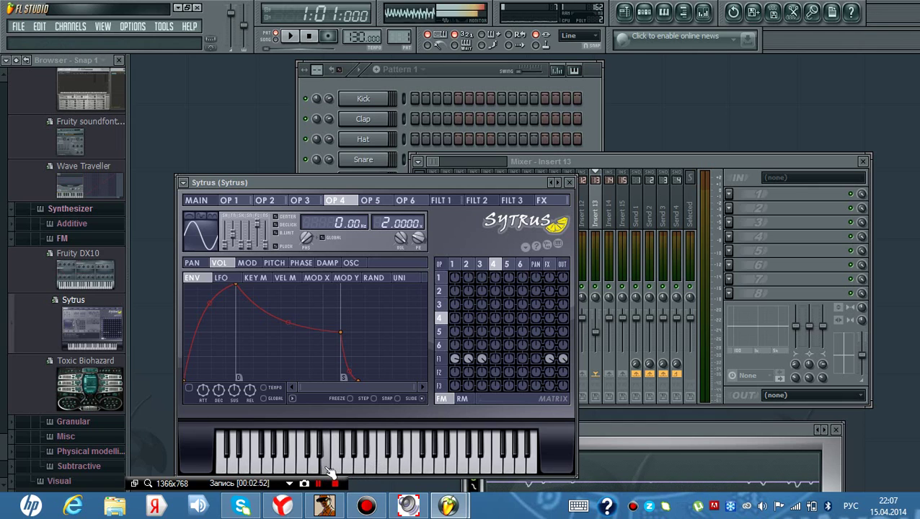
click(339, 470)
click(349, 470)
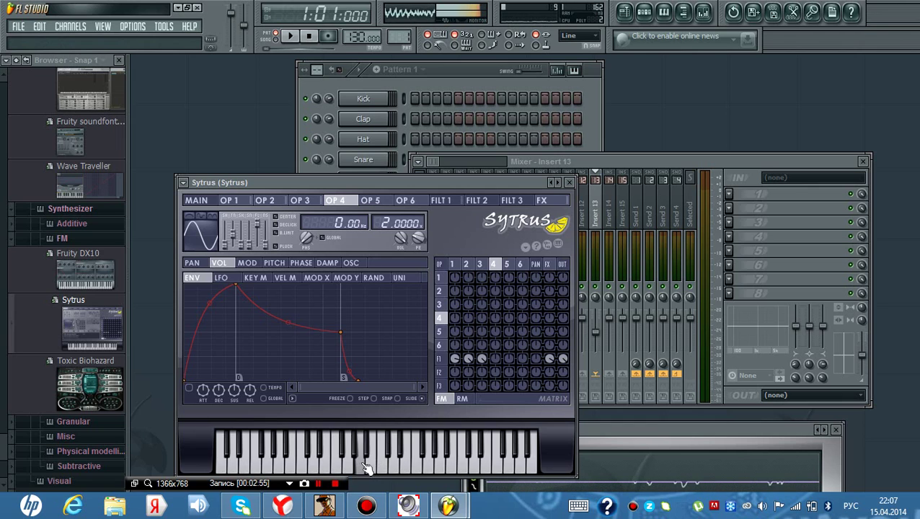
click(372, 467)
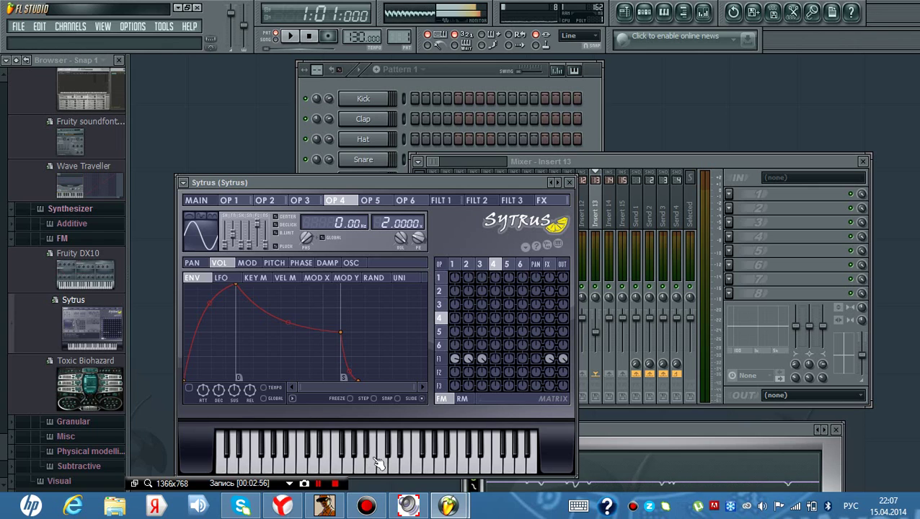
Play three descending middle notes on the Sytrus keyboard, followed by a phrase in the upper-middle register.
click(346, 464)
click(336, 466)
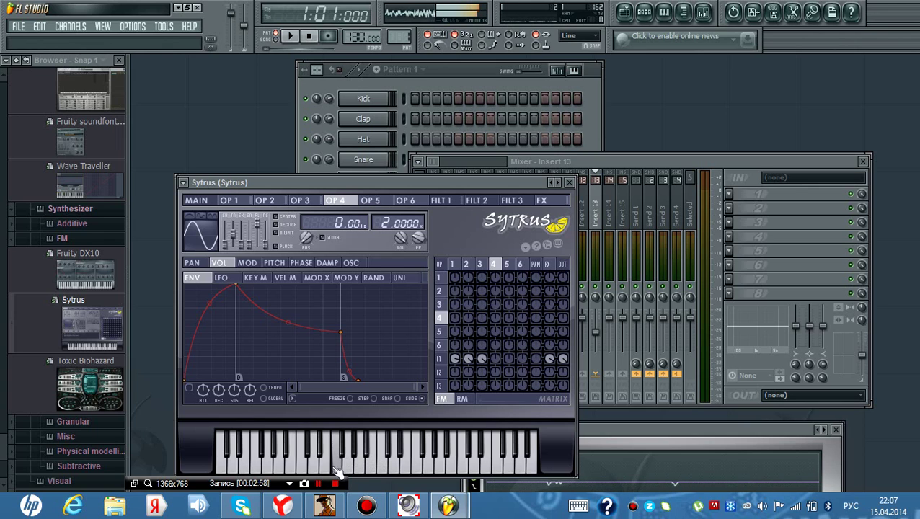
click(326, 470)
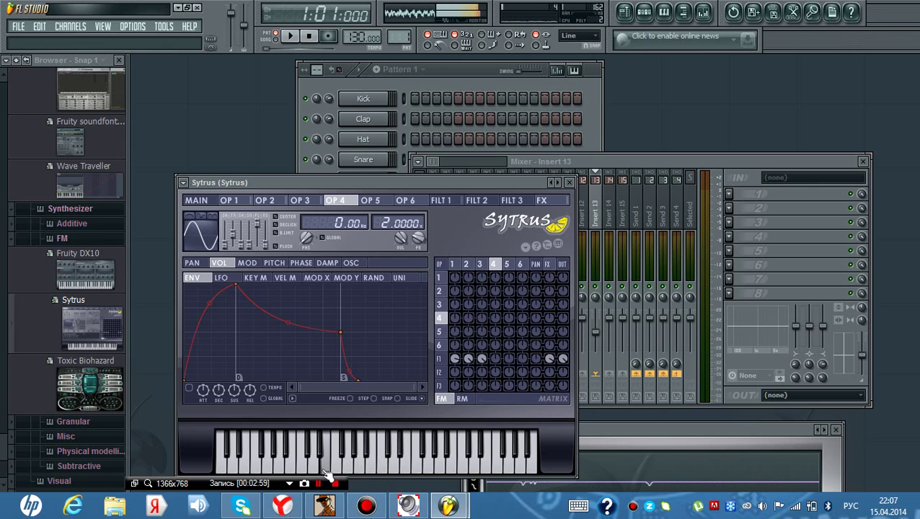
click(368, 462)
click(395, 454)
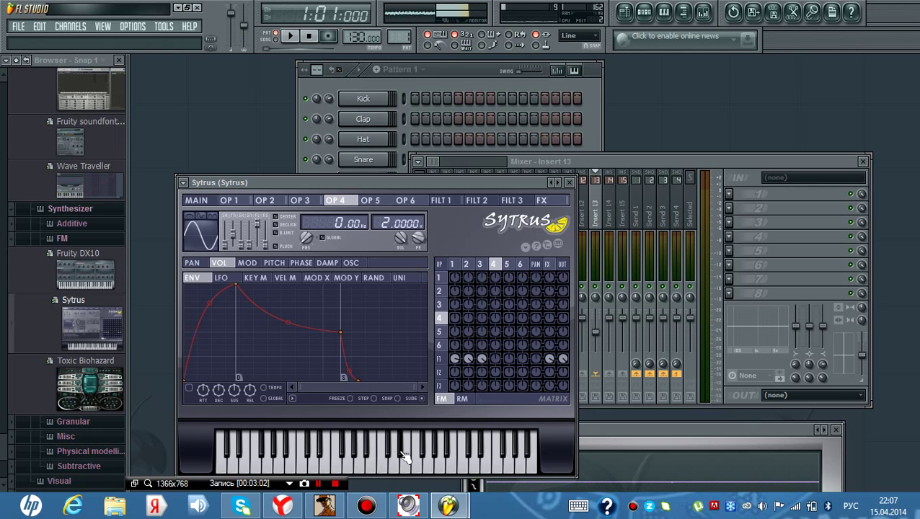
click(393, 456)
click(381, 471)
click(388, 469)
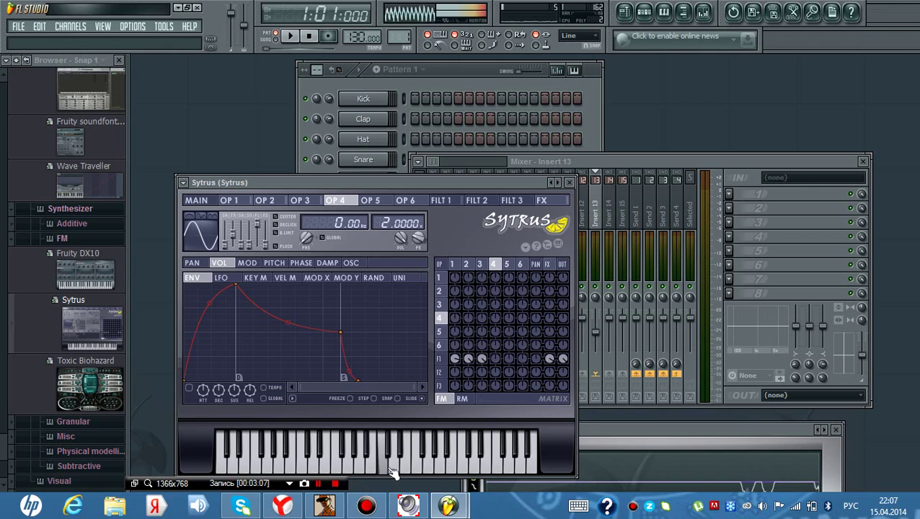
Audition the Sytrus patch with a melody moving from the upper-middle register down to the lower-middle keys.
click(417, 470)
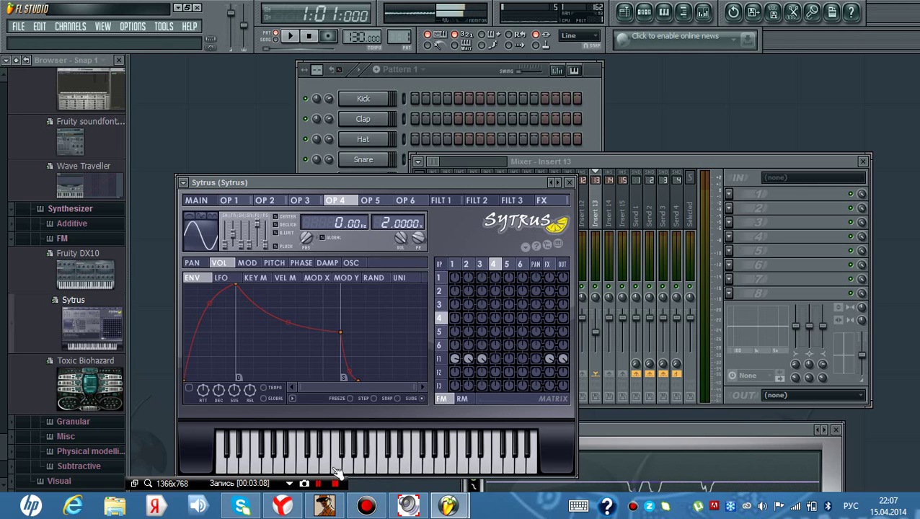
click(386, 469)
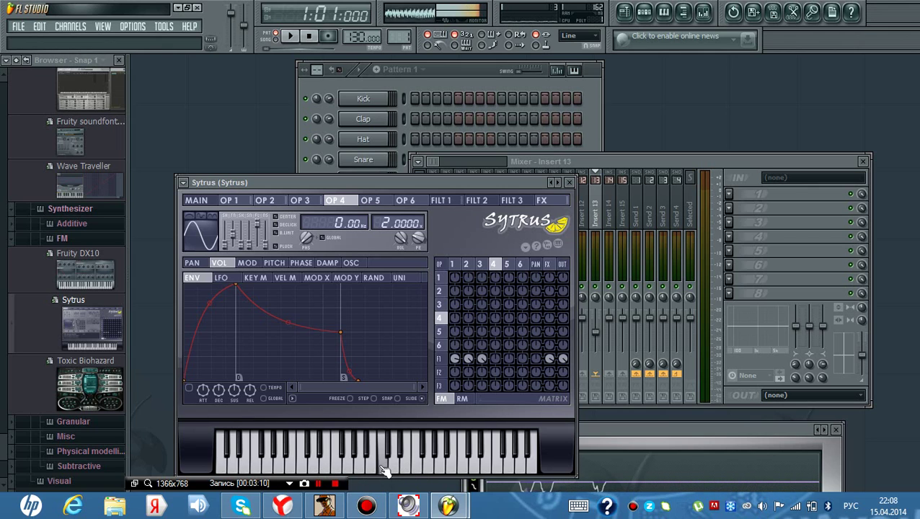
click(348, 470)
click(360, 470)
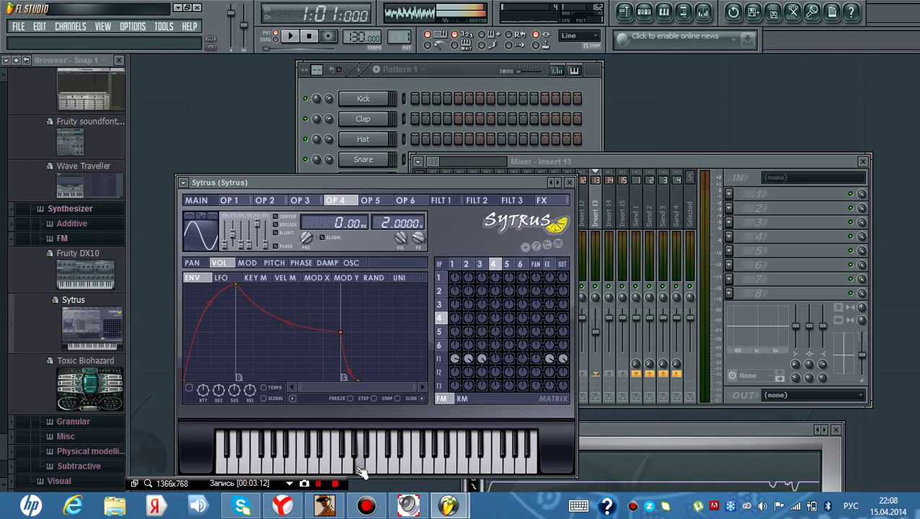
click(339, 470)
click(329, 470)
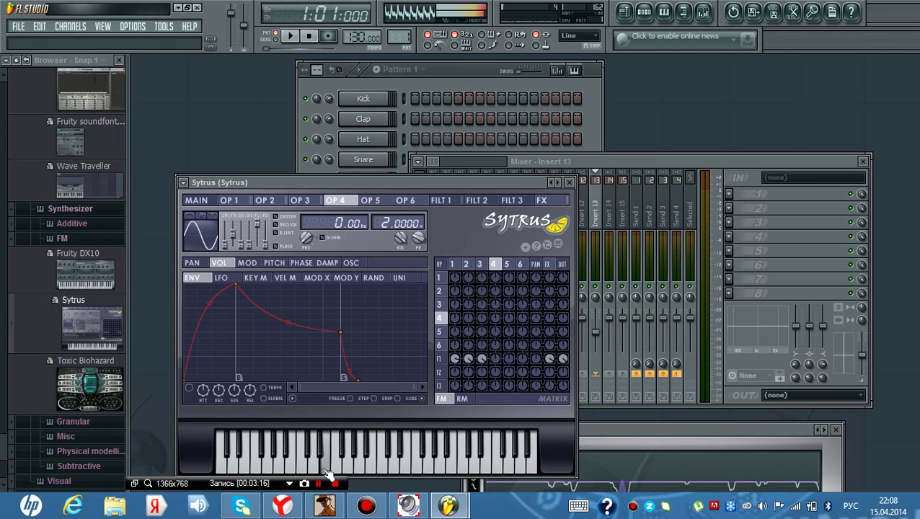
click(315, 470)
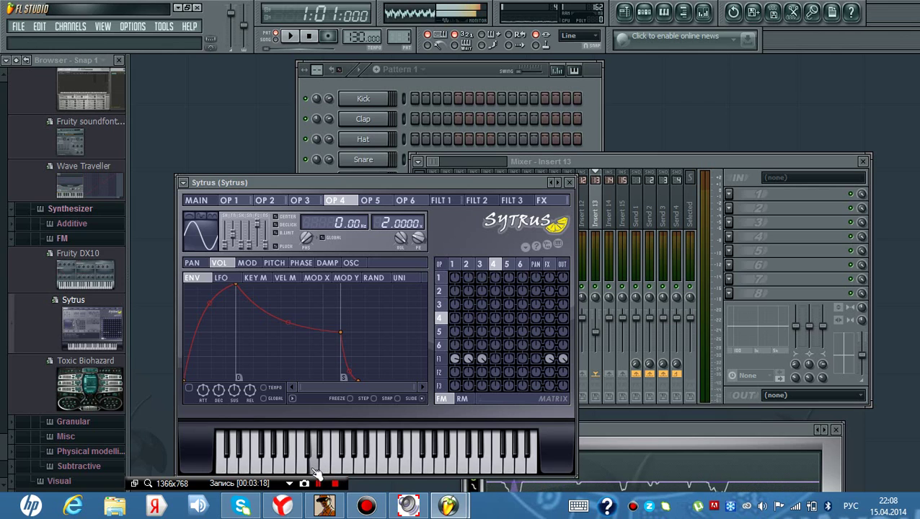
click(337, 476)
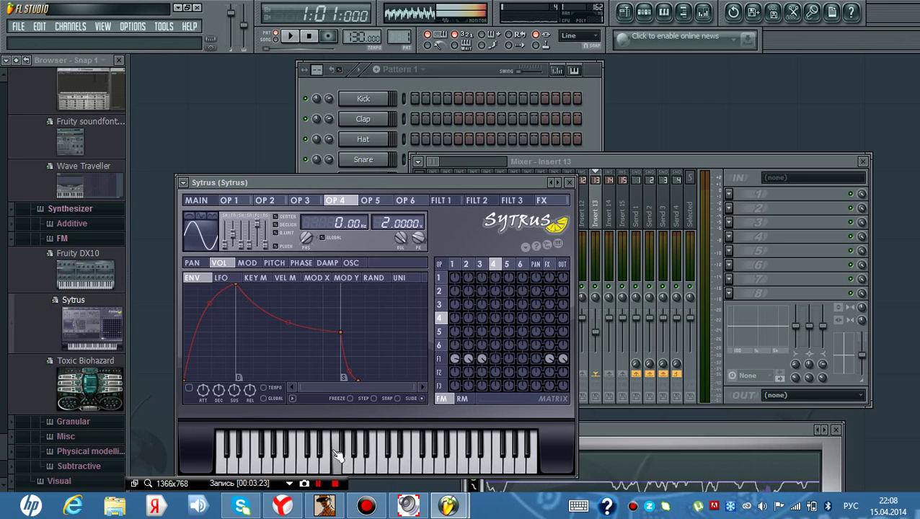
click(331, 443)
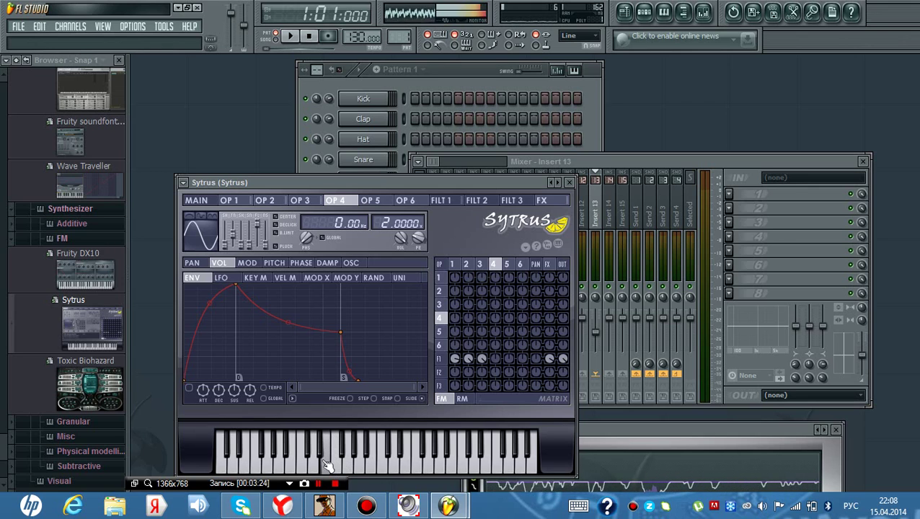
Audition the Sytrus patch with a phrase leaping from a lower-middle note to the upper-middle keys and stepping back down.
click(318, 471)
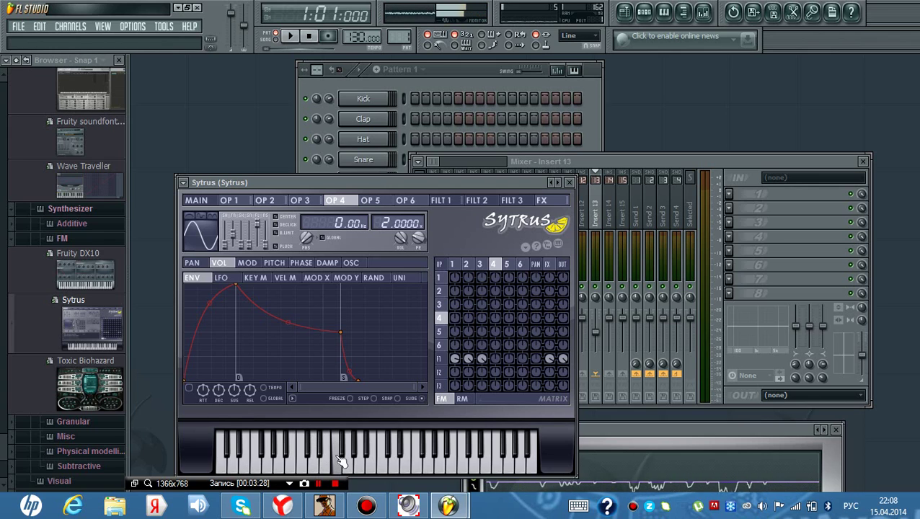
click(362, 472)
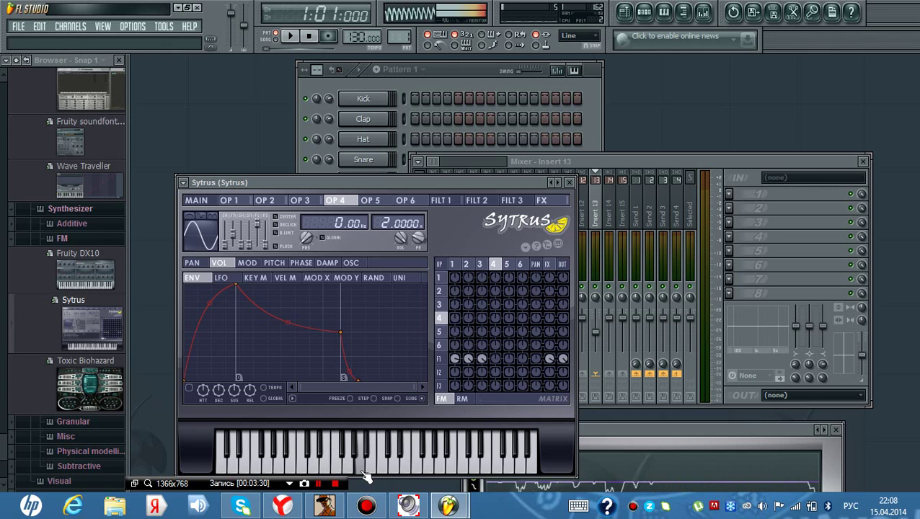
click(382, 473)
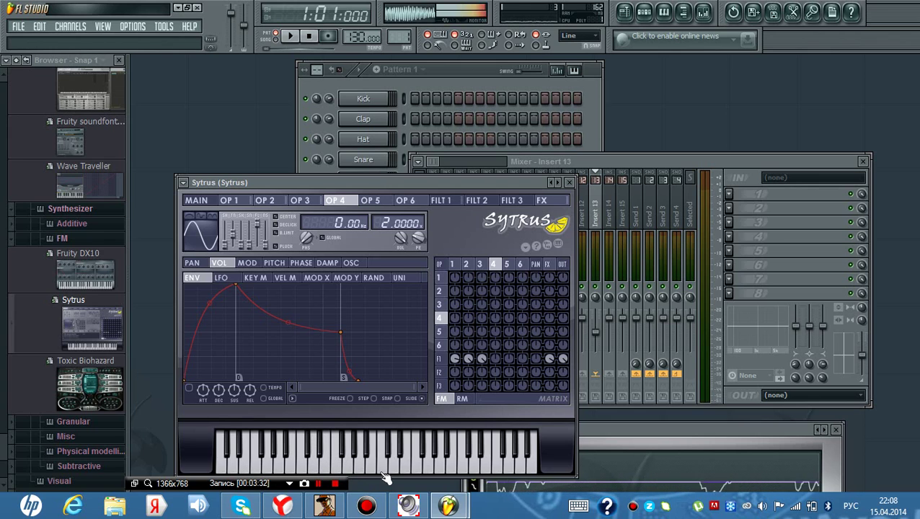
click(352, 472)
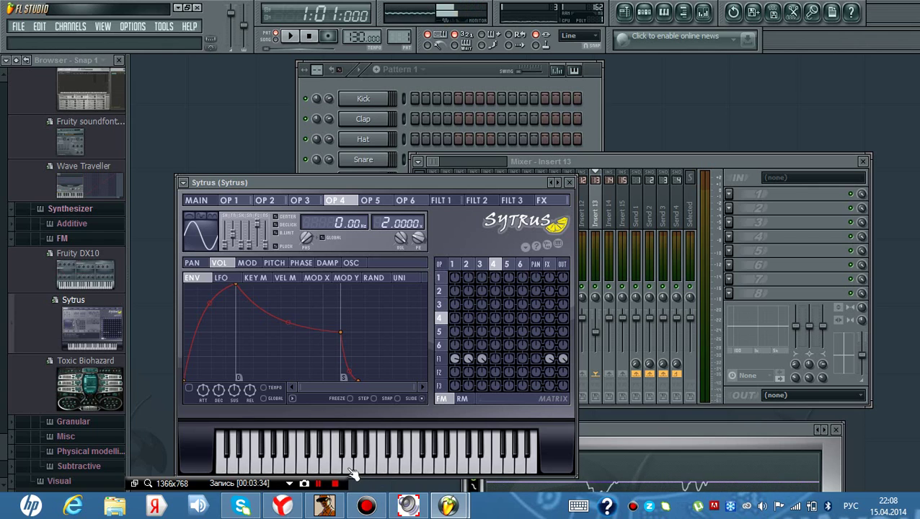
click(350, 470)
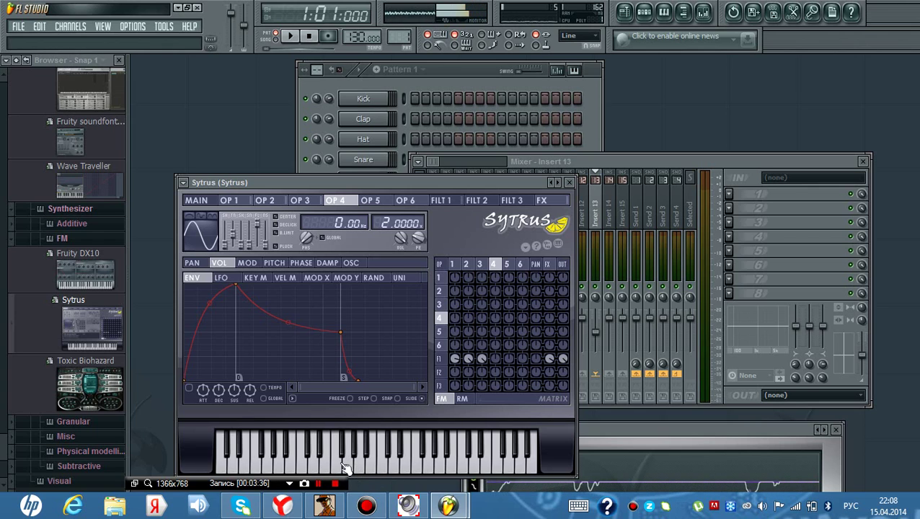
click(337, 468)
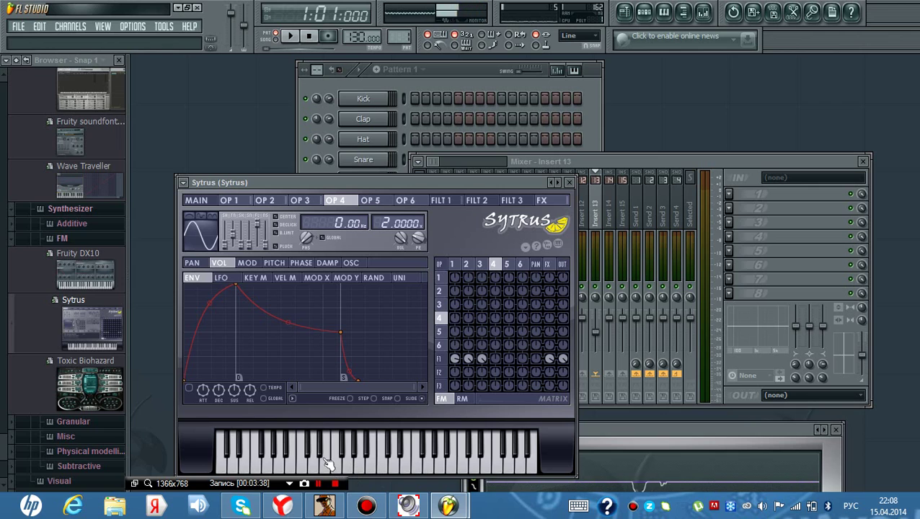
click(323, 465)
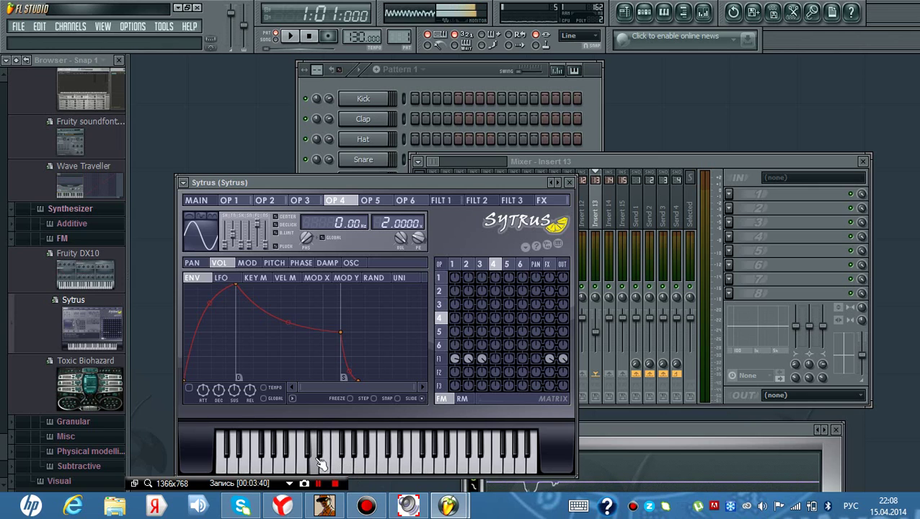
click(308, 463)
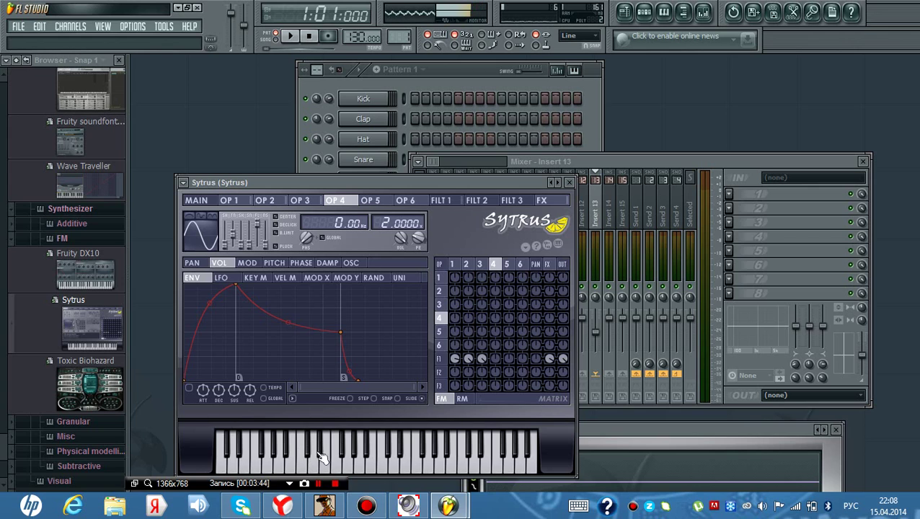
Play a rising and falling middle-register phrase on the Sytrus keyboard, ending with an upward glide across the keys.
click(338, 475)
click(352, 473)
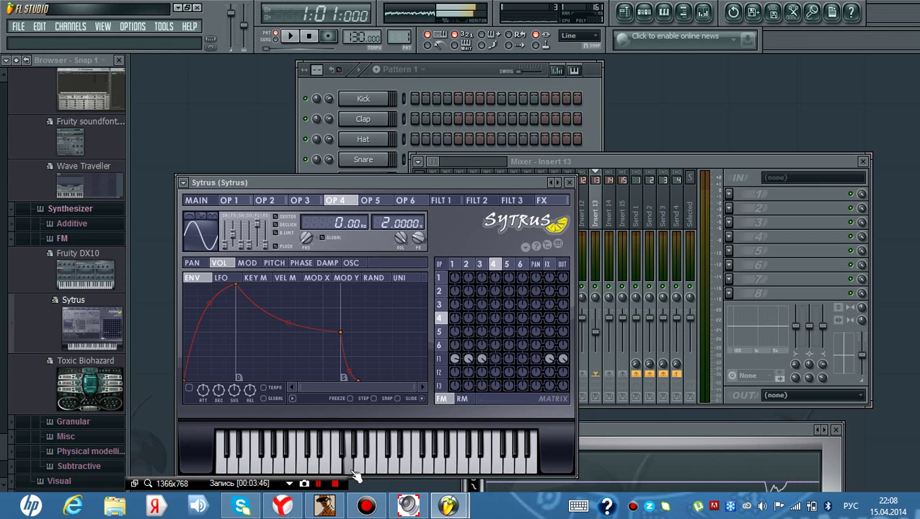
click(371, 440)
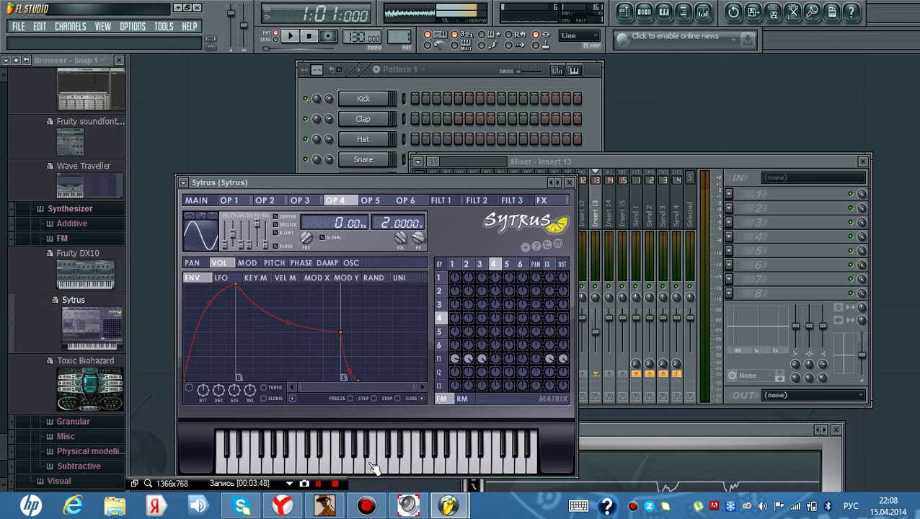
click(338, 462)
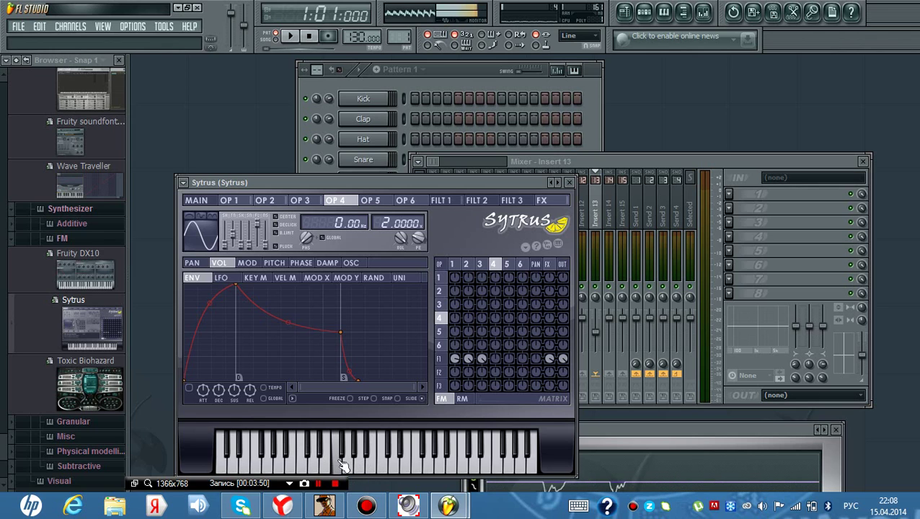
click(316, 469)
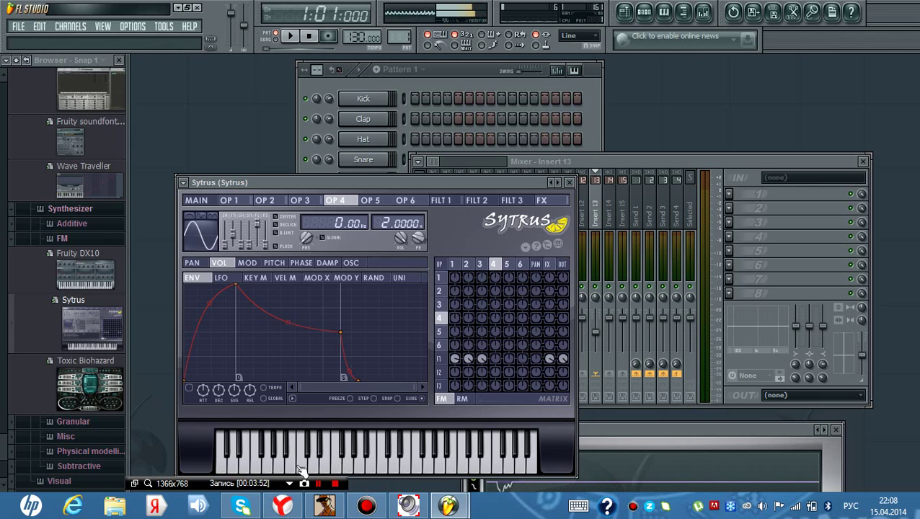
click(294, 468)
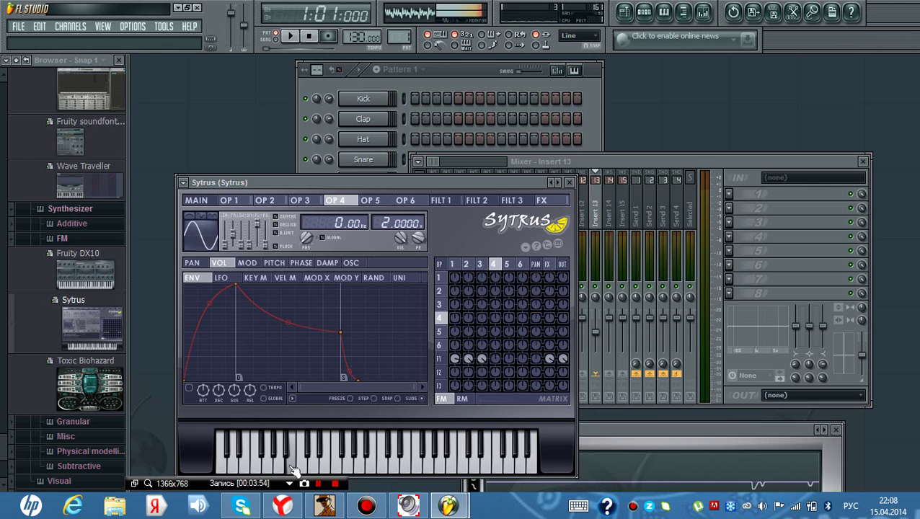
drag(293, 467, 384, 467)
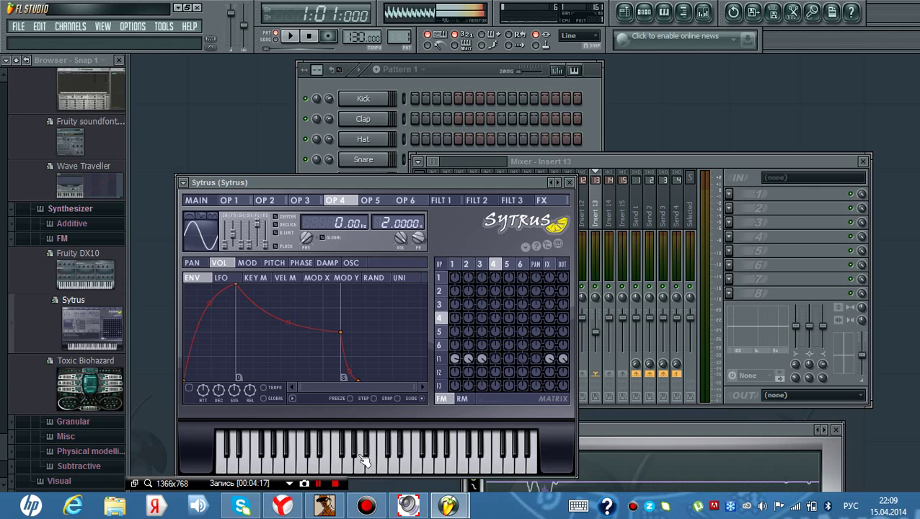
Test the Sytrus sound with short slides and single notes among neighbouring middle keys.
click(365, 461)
drag(364, 463, 352, 472)
click(350, 473)
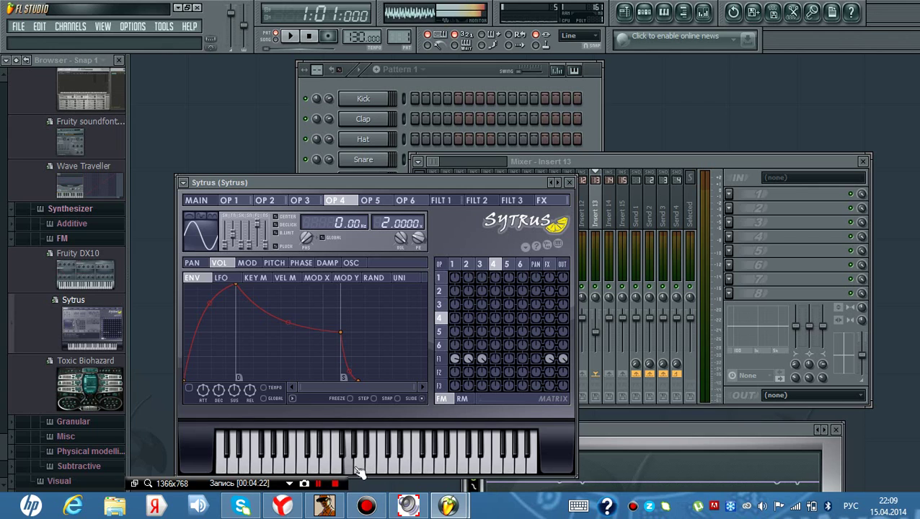
drag(358, 469, 375, 442)
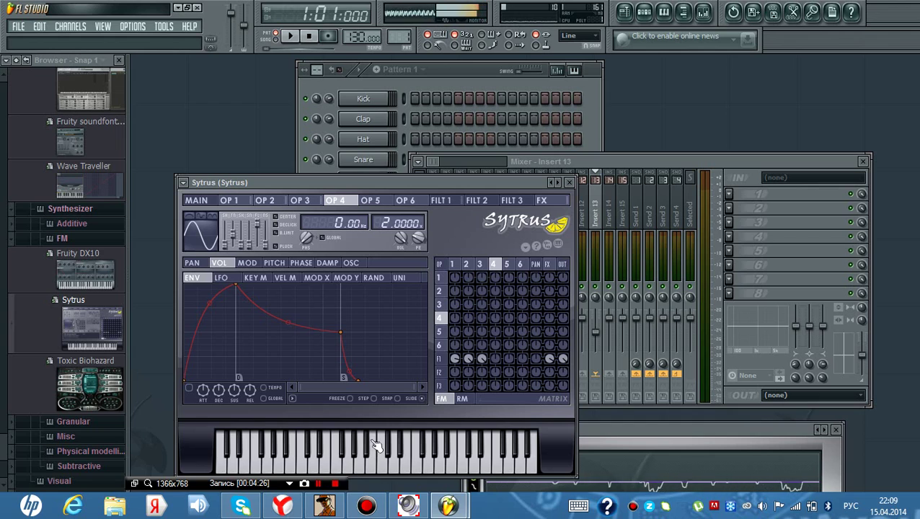
Listen to the Sytrus patch on notes alternating between lower and higher middle-register keys.
click(339, 460)
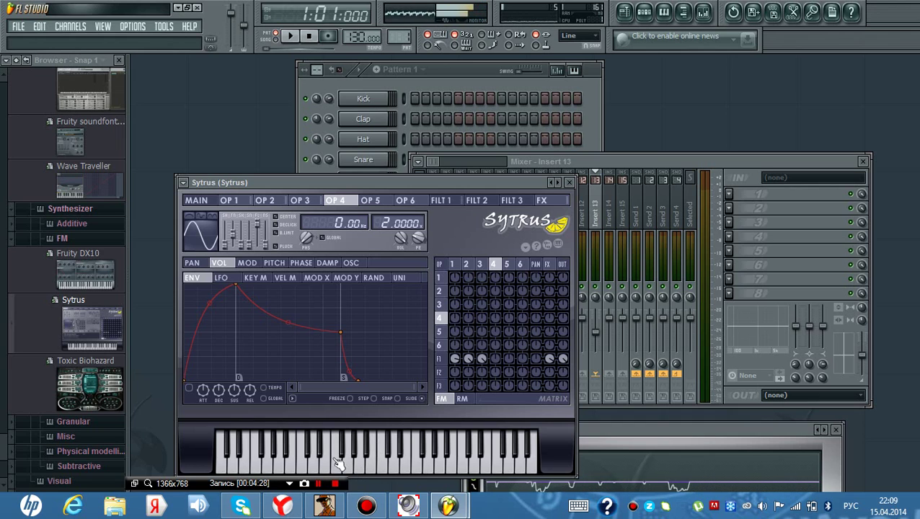
click(365, 470)
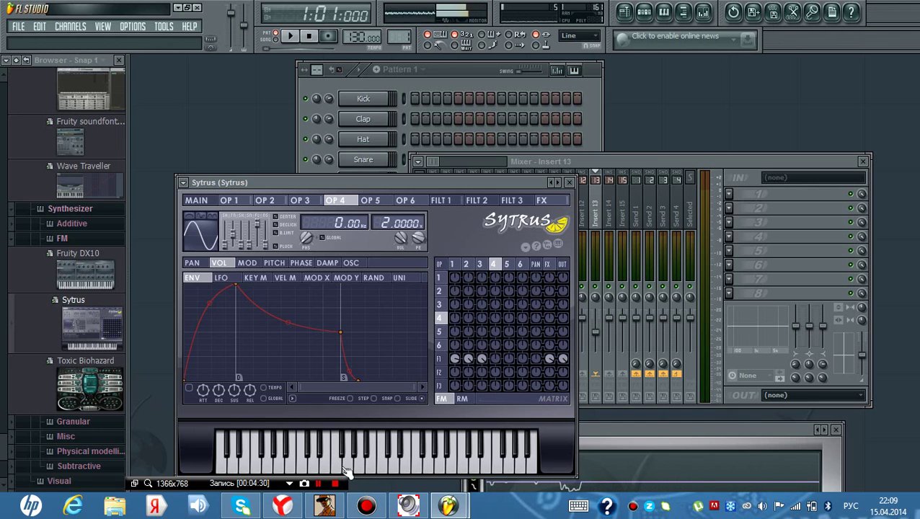
click(349, 469)
click(372, 472)
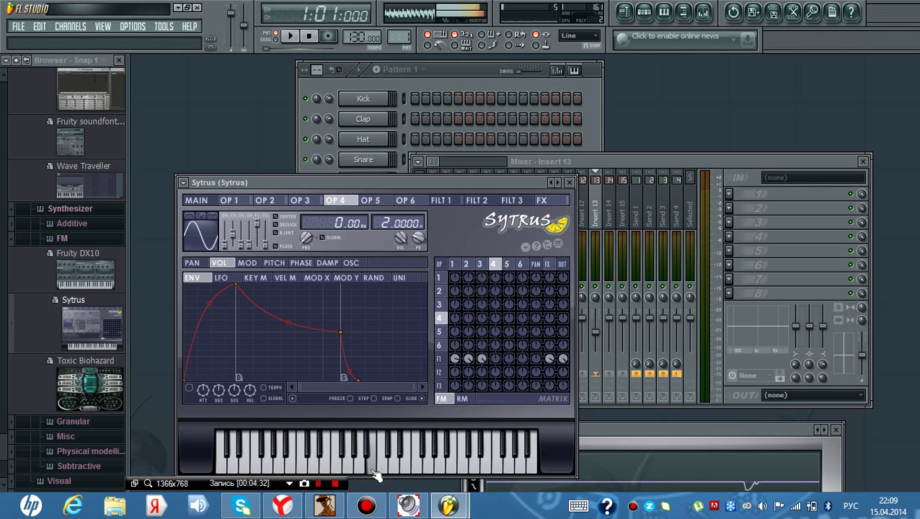
click(342, 472)
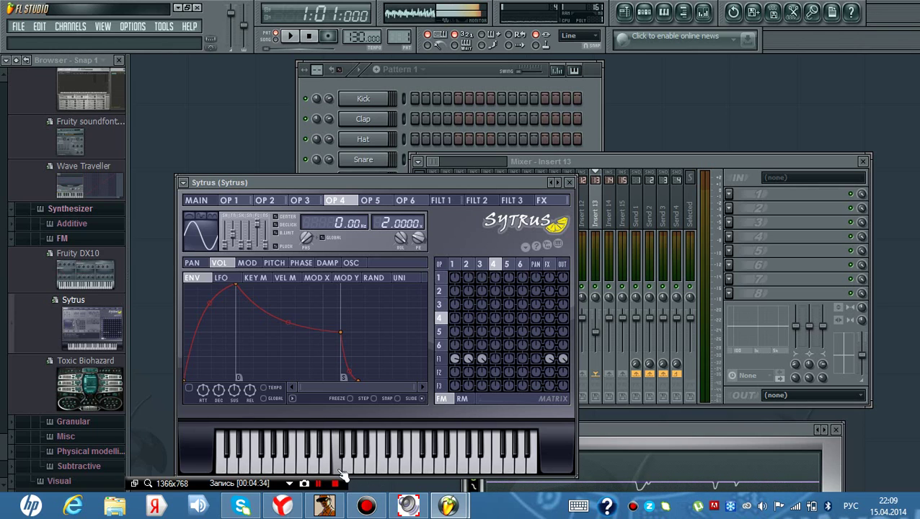
click(380, 473)
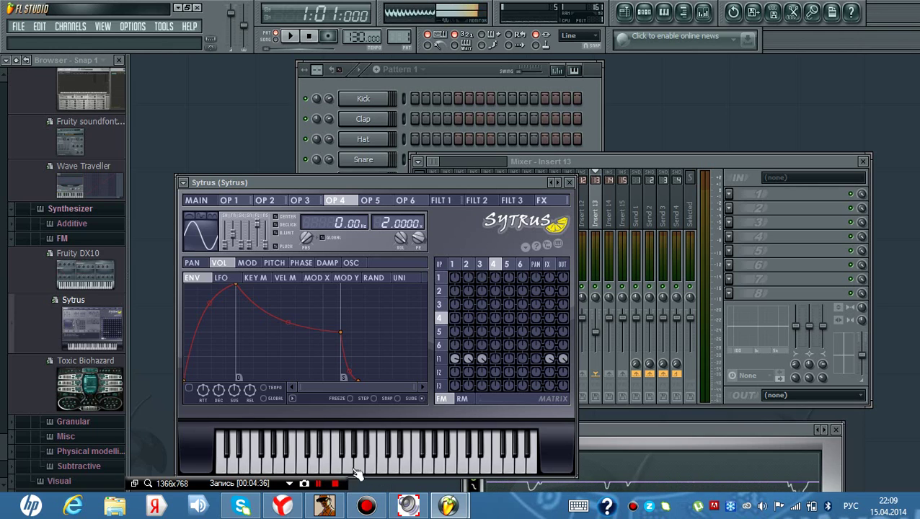
Play three ascending middle notes on the Sytrus keyboard, followed by a phrase that dips and climbs back up.
click(340, 471)
click(355, 470)
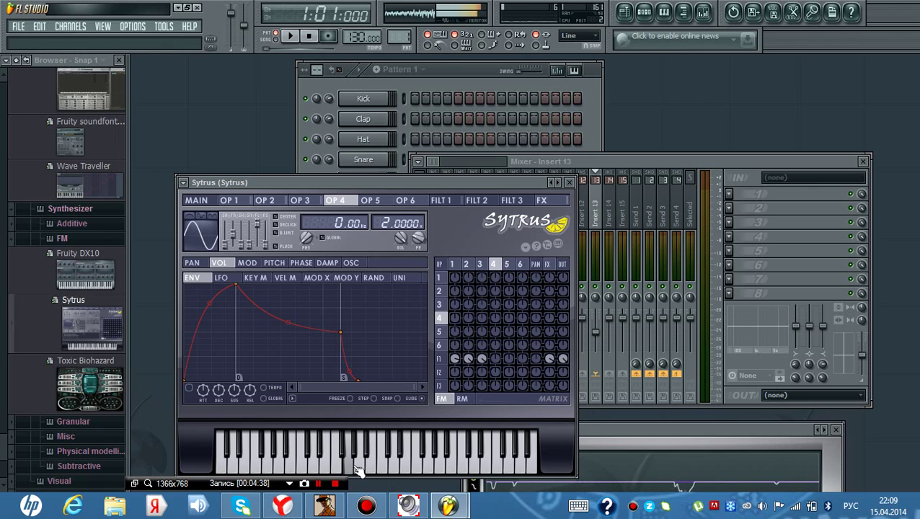
click(363, 472)
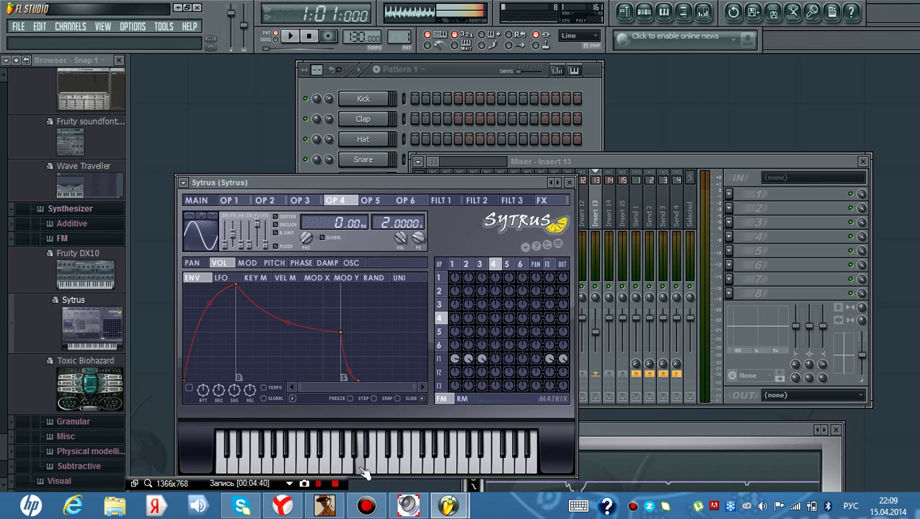
click(342, 472)
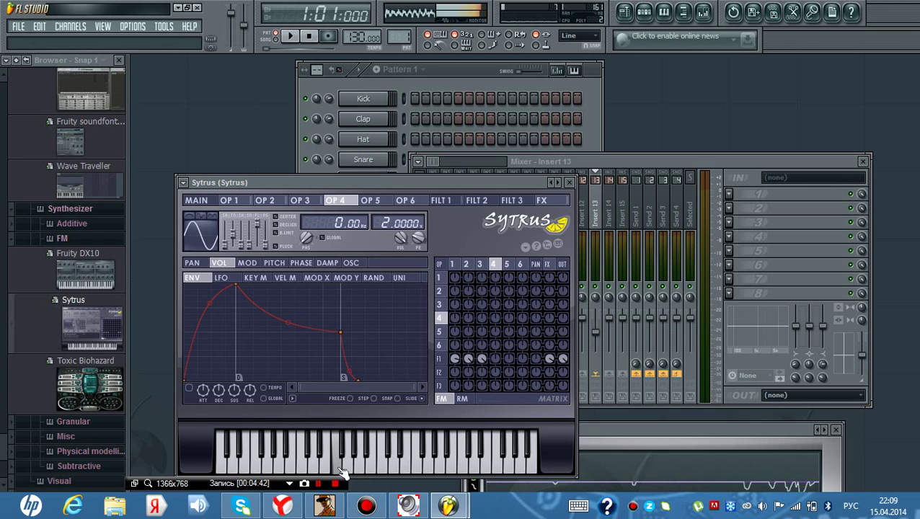
click(327, 472)
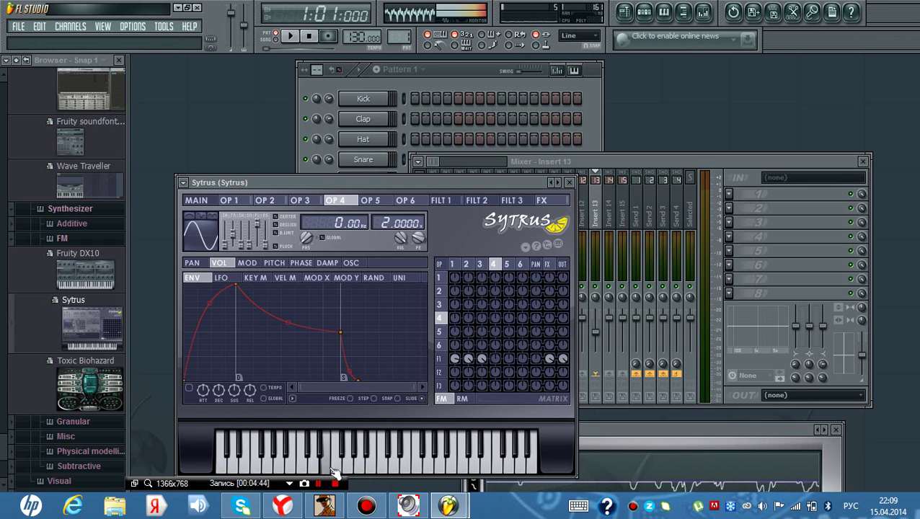
click(344, 467)
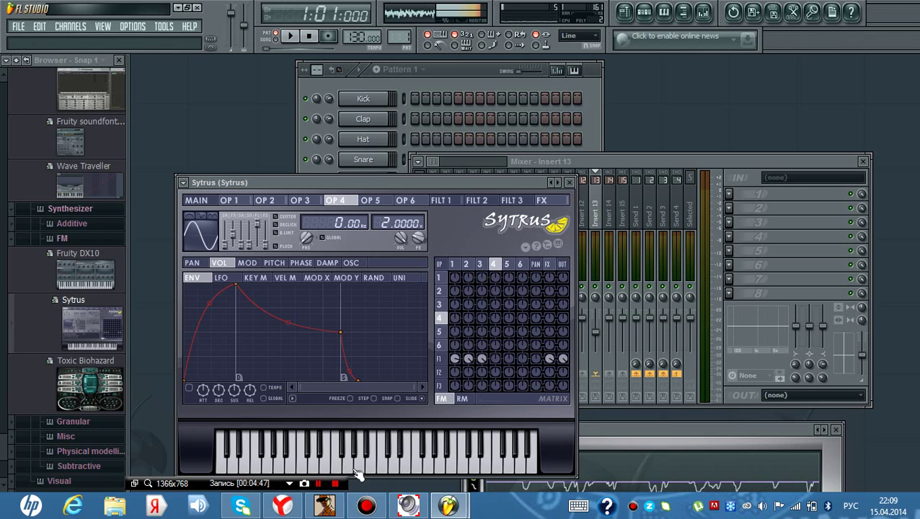
click(364, 472)
Play a descending three-note run and a stepwise ascent on the Sytrus keyboard, finishing with a downward glide.
click(330, 472)
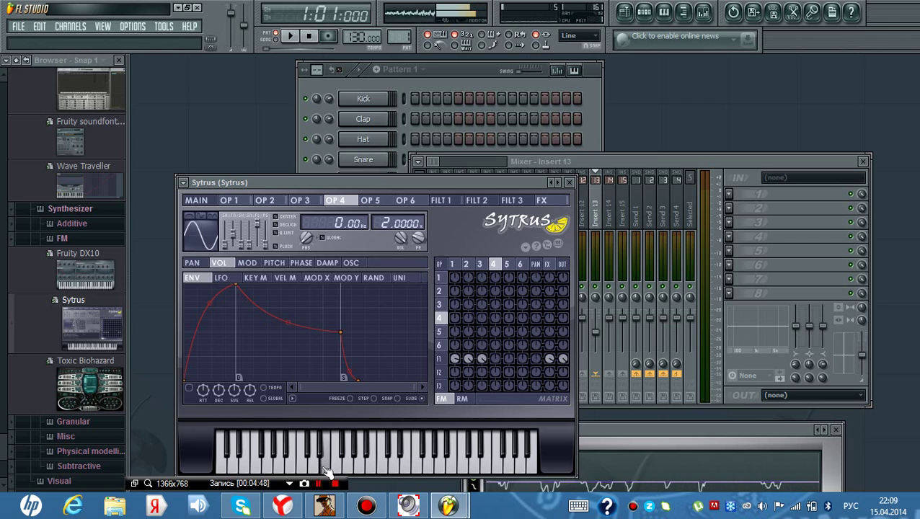
click(317, 473)
click(305, 468)
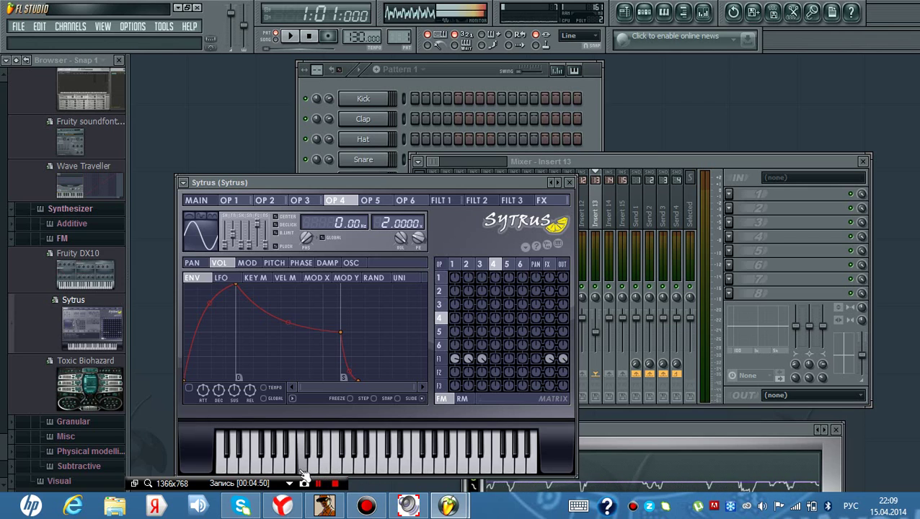
click(318, 469)
click(331, 467)
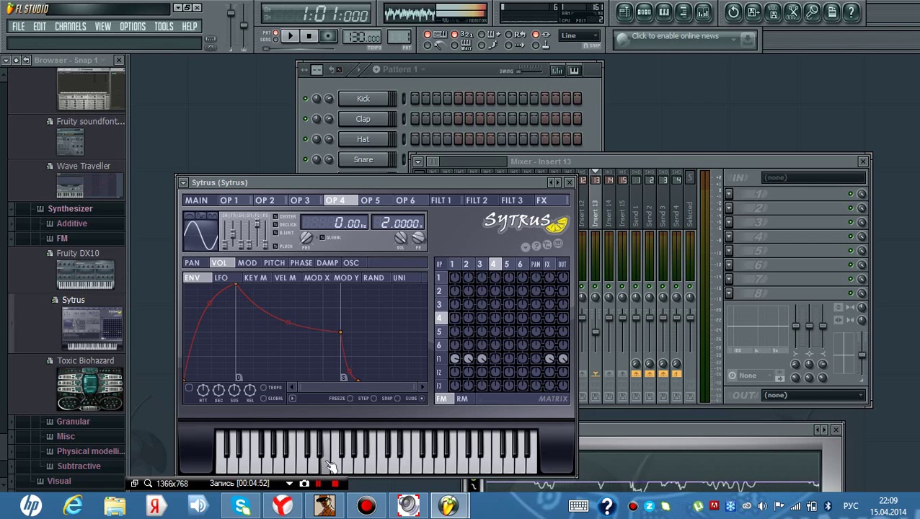
click(330, 466)
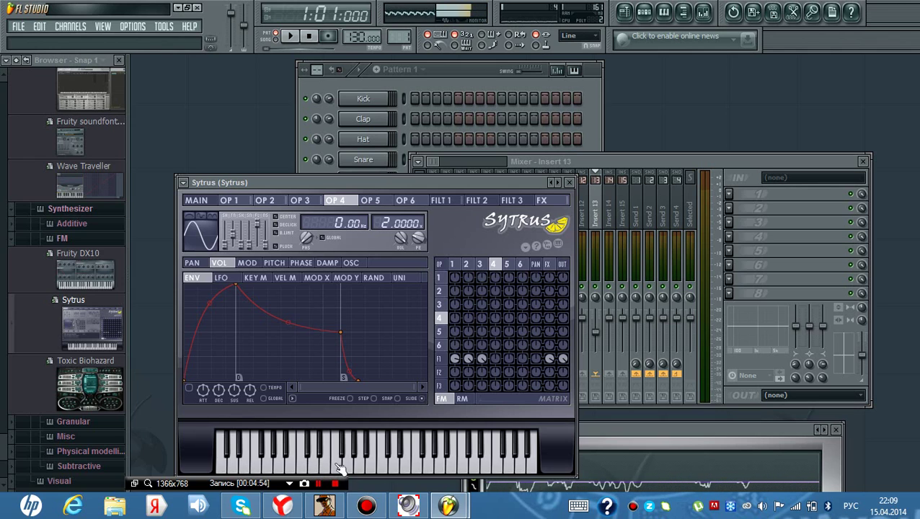
click(342, 470)
click(348, 472)
click(360, 474)
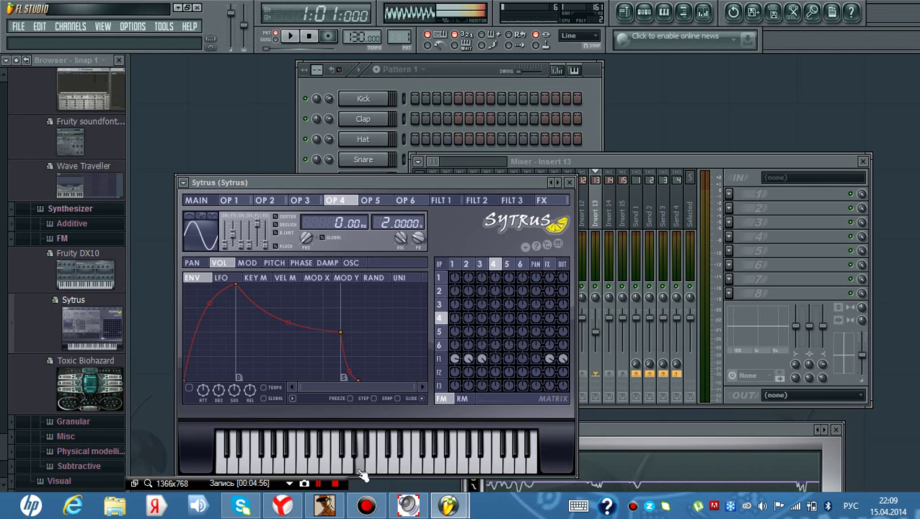
drag(366, 470, 306, 474)
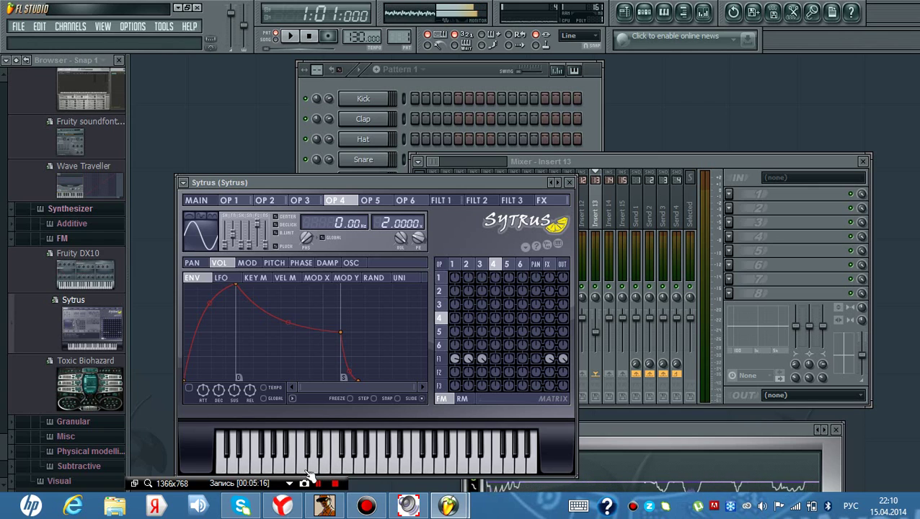
Repeat a single lower-middle note on the Sytrus keyboard to hear the sound's attack.
click(306, 474)
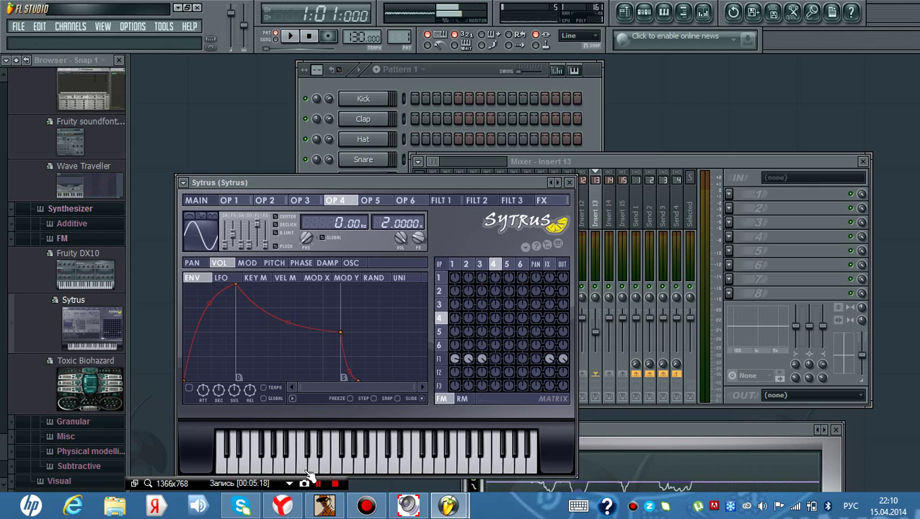
click(306, 475)
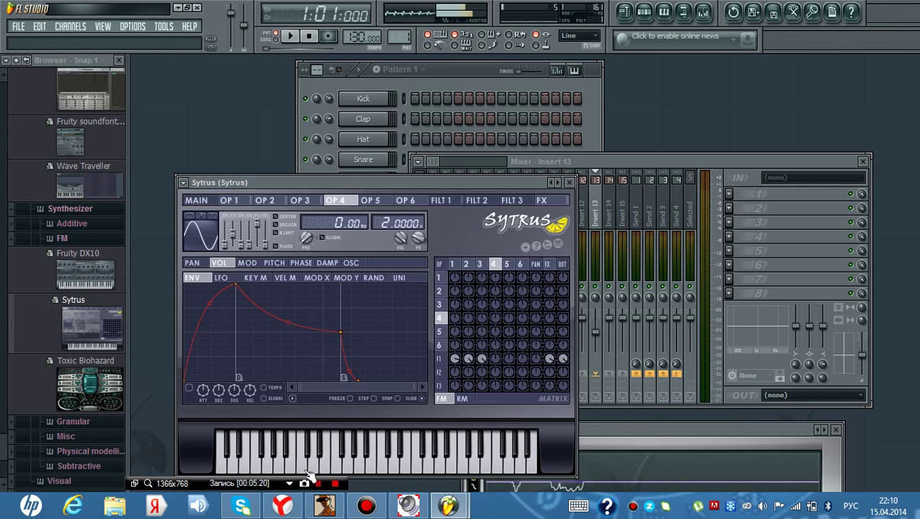
click(306, 475)
click(306, 475)
click(318, 484)
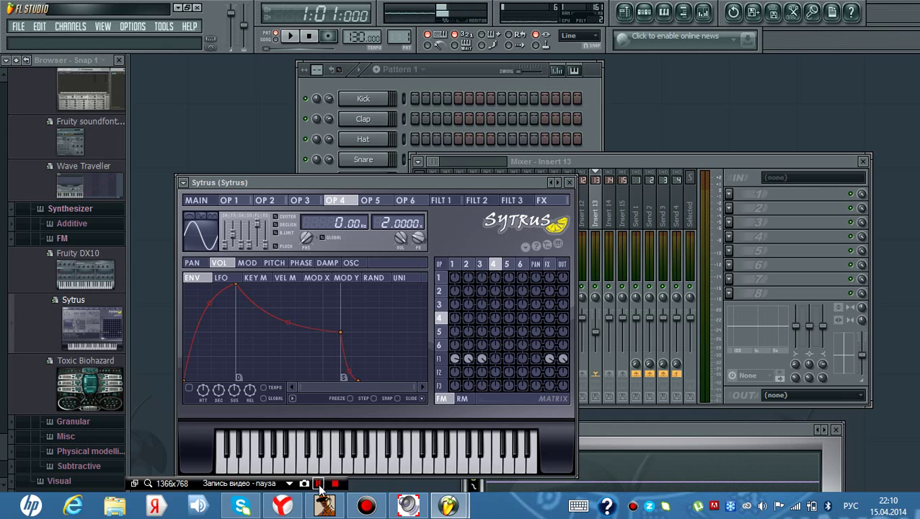